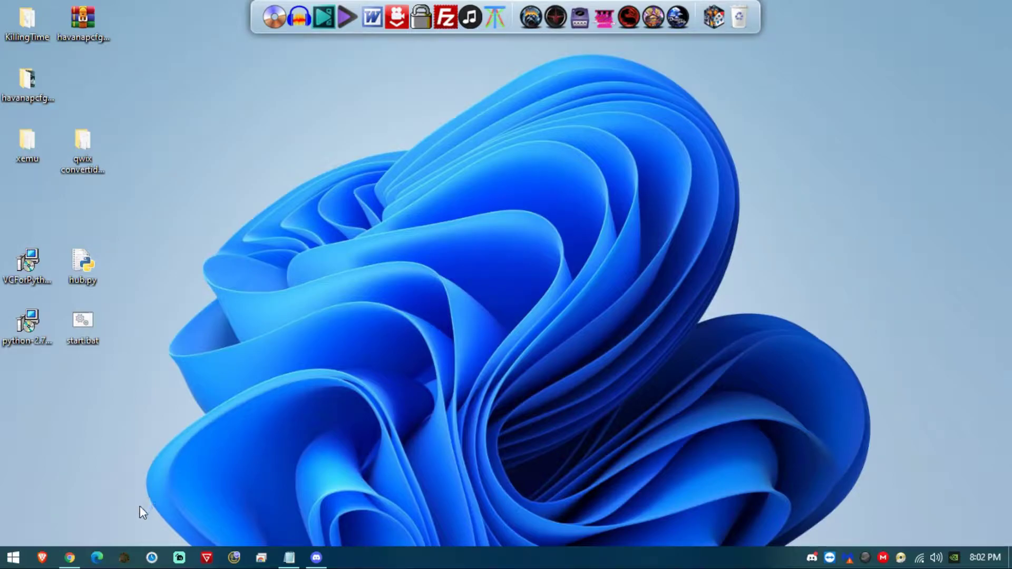
- Switch to Chrome and look over the home page of the xemu website
click(69, 557)
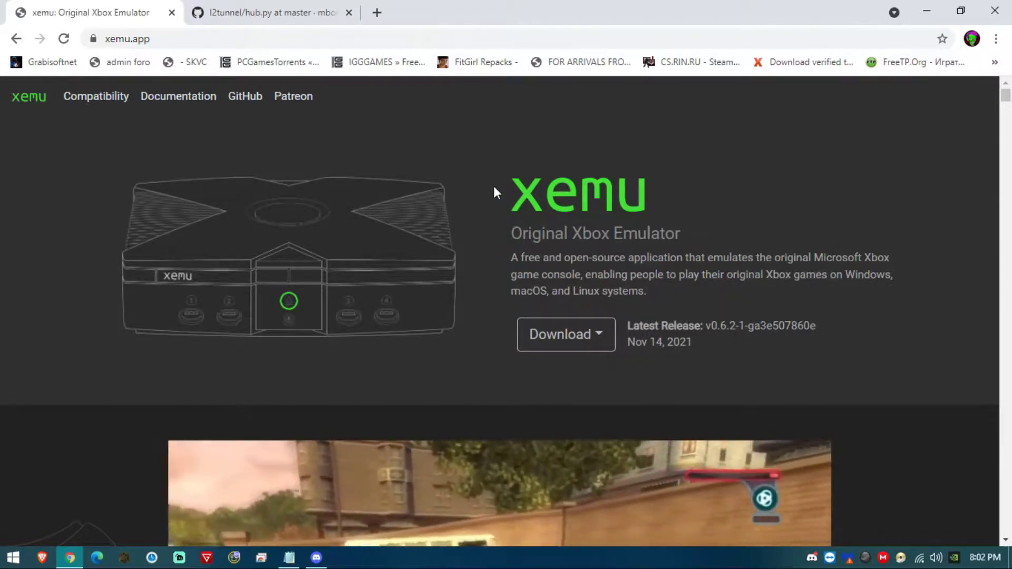
scroll(513, 279, down, 3)
scroll(790, 280, down, 3)
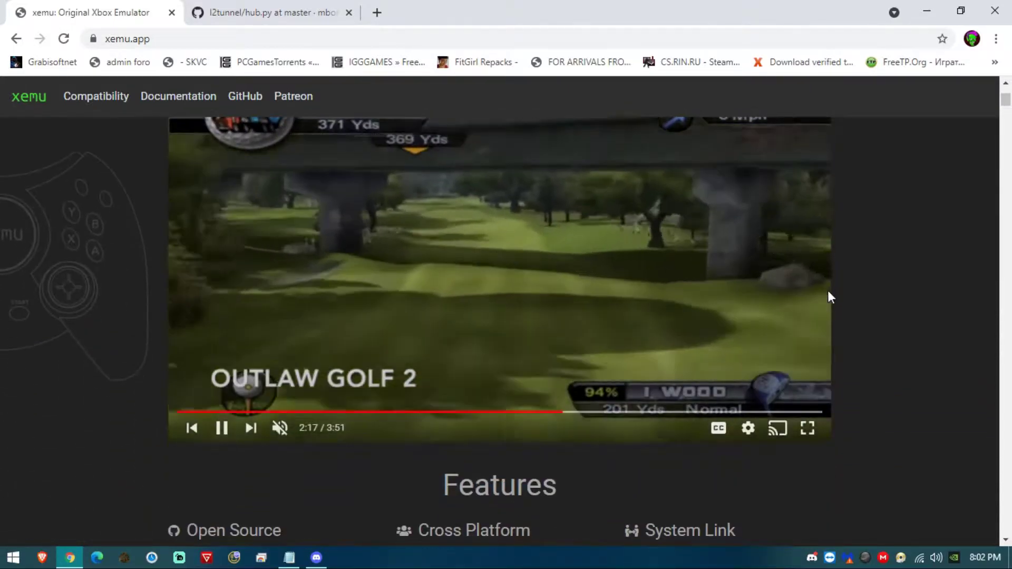
scroll(837, 294, up, 6)
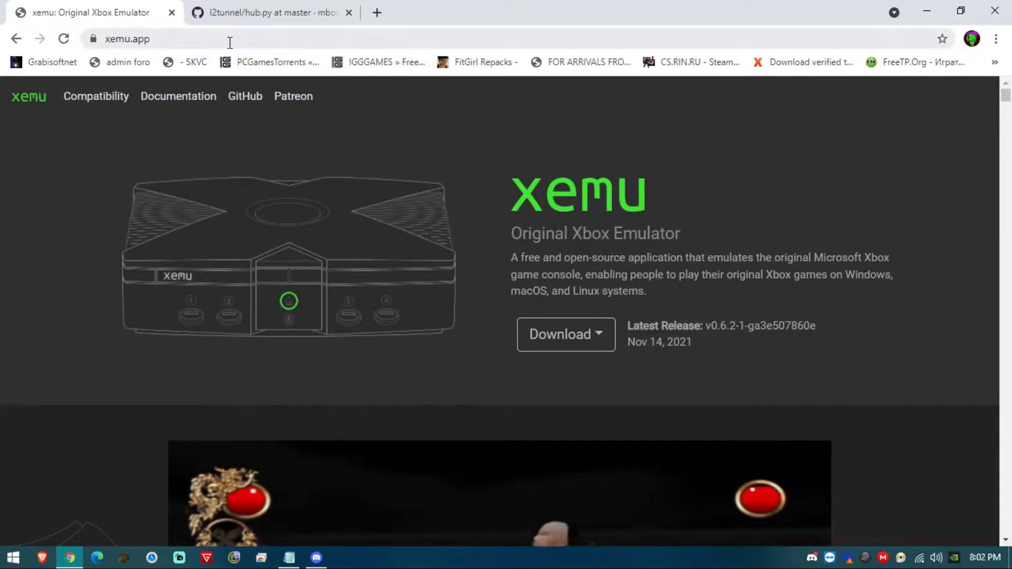
- Open xemu's game compatibility list, filter it to Playable titles and browse the results
click(90, 97)
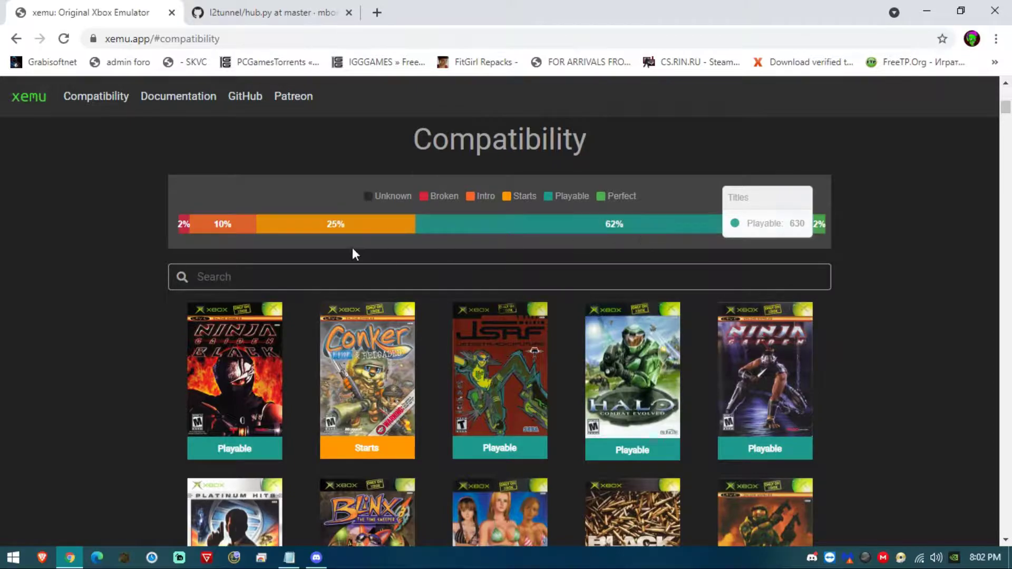
click(561, 217)
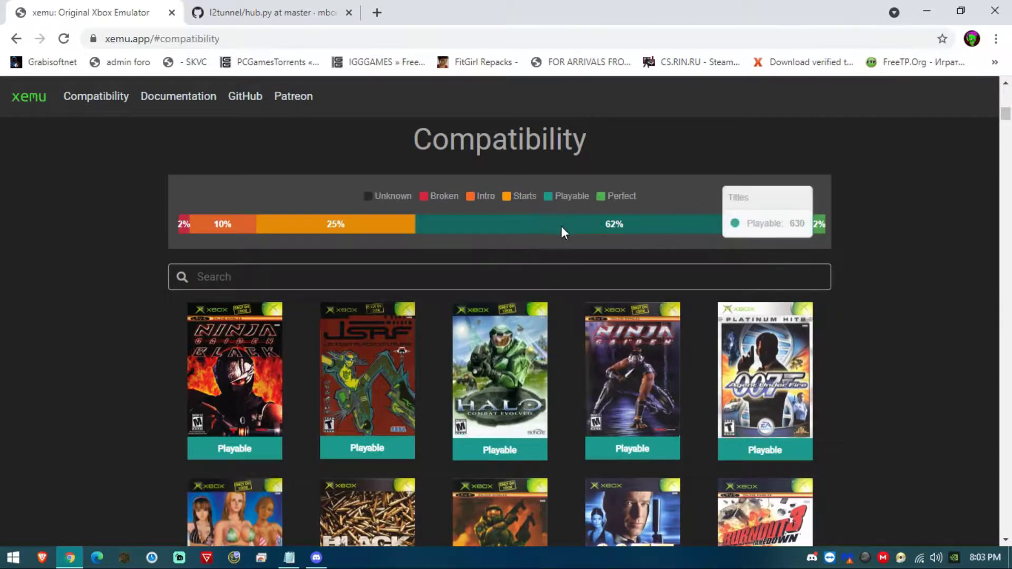
scroll(618, 224, down, 5)
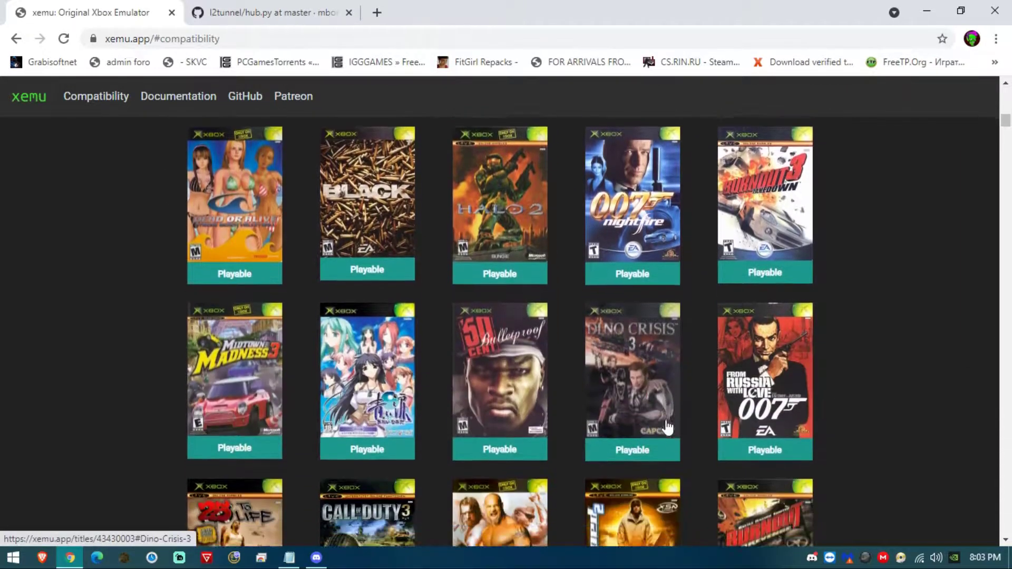
scroll(663, 386, up, 5)
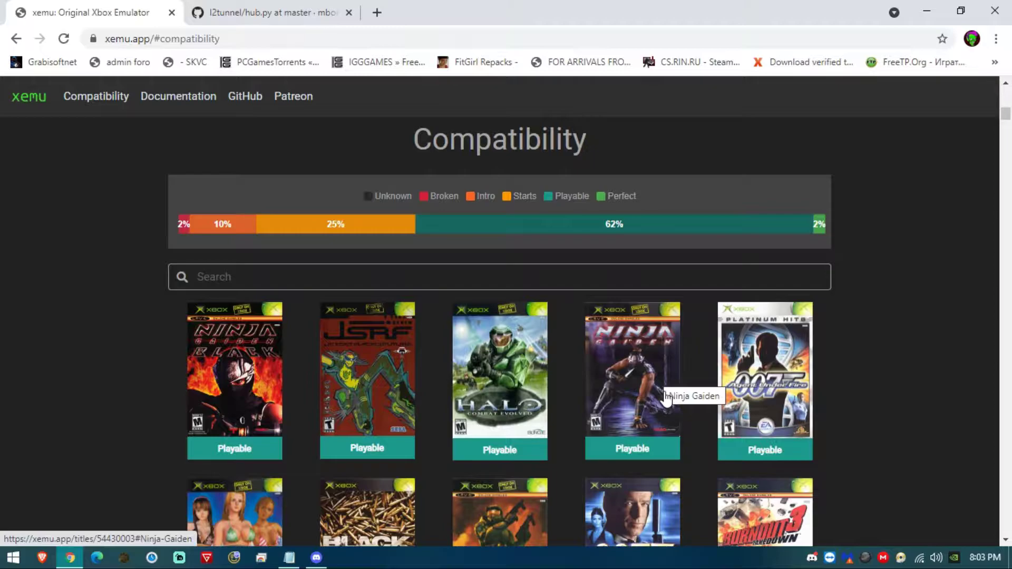
- Return to the xemu home page and download the Windows (x86-64) release
click(20, 102)
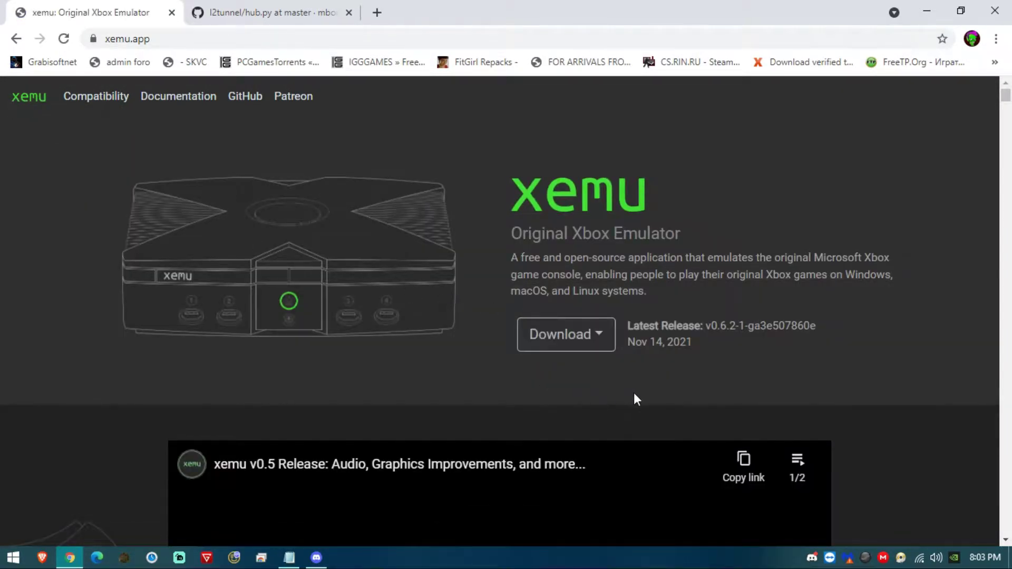
click(570, 338)
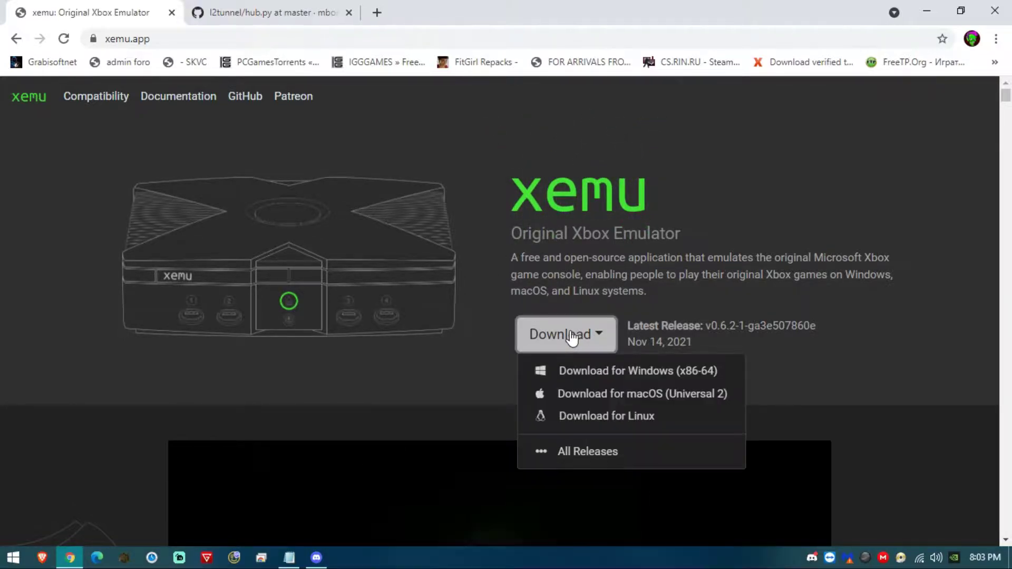
click(582, 369)
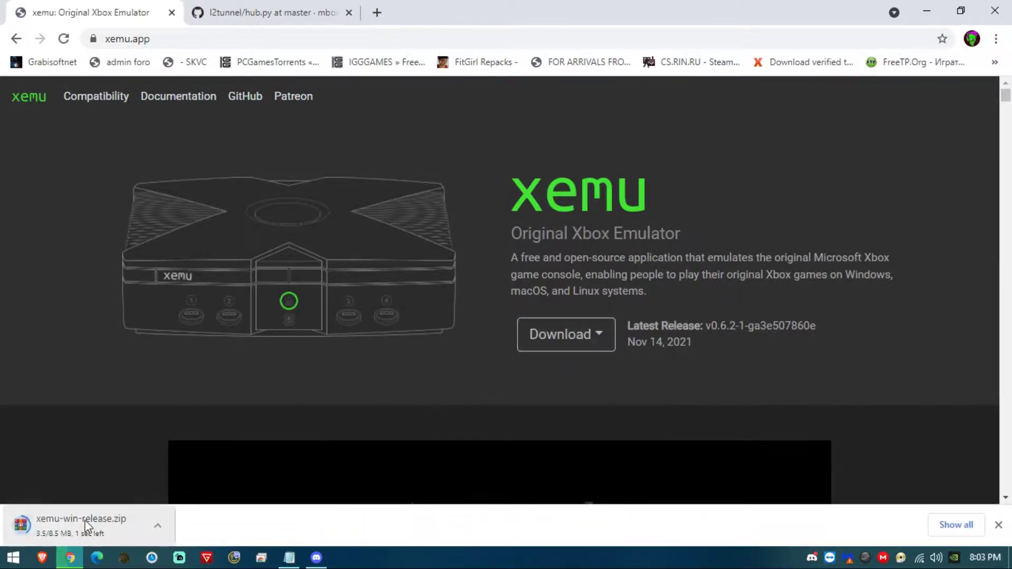
- Open the downloaded xemu-win-release.zip, point out xemu.exe inside it and close the archive
click(102, 525)
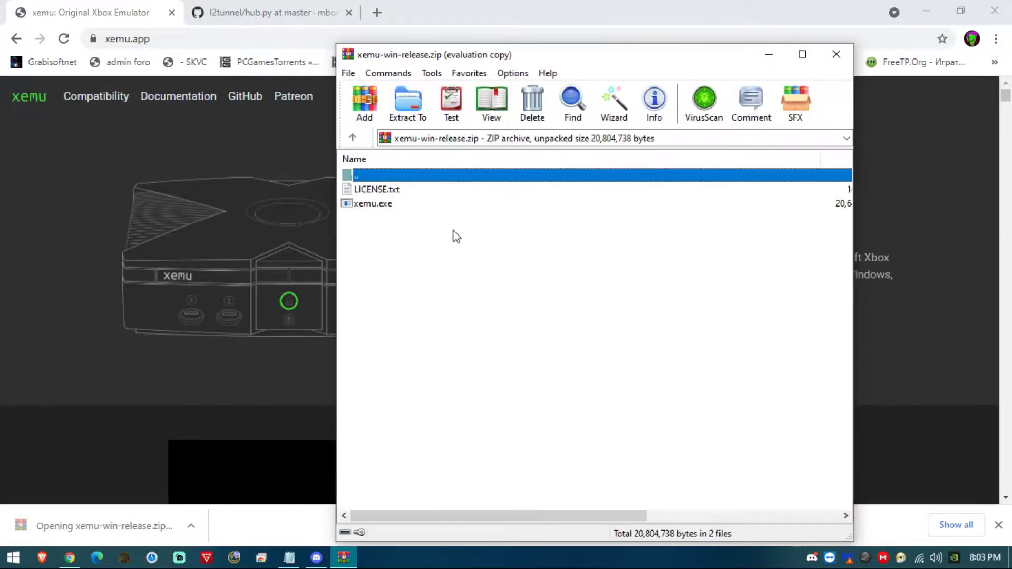
click(366, 205)
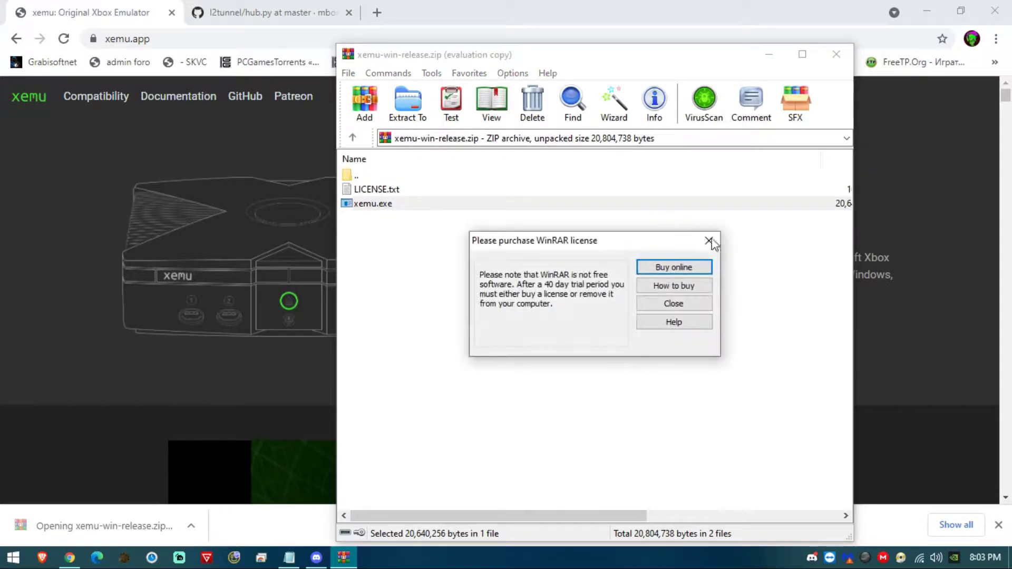
click(709, 241)
key(Escape)
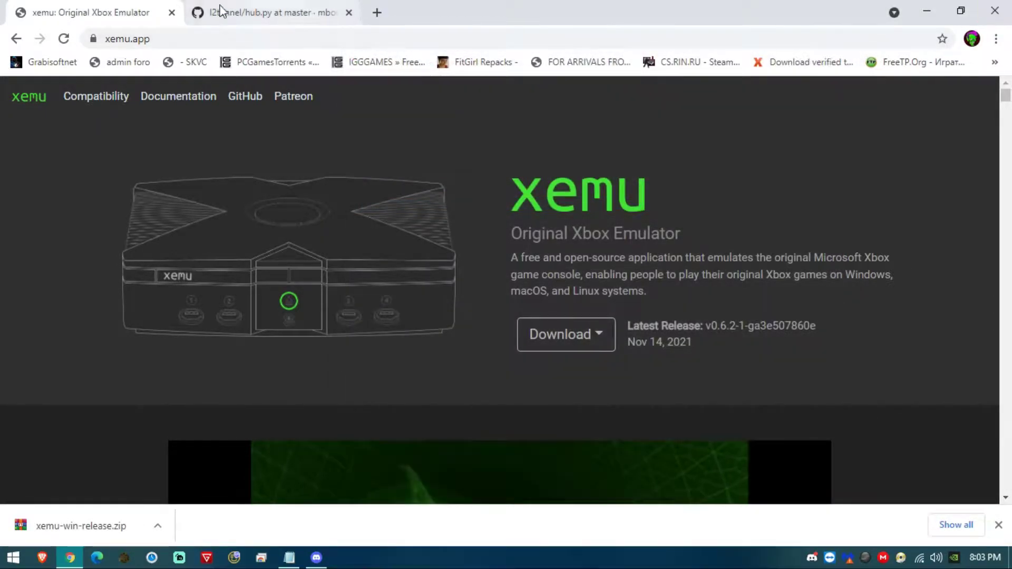
- Minimize the browser, open the xemu folder on the desktop and select xemu.exe
click(243, 9)
click(926, 11)
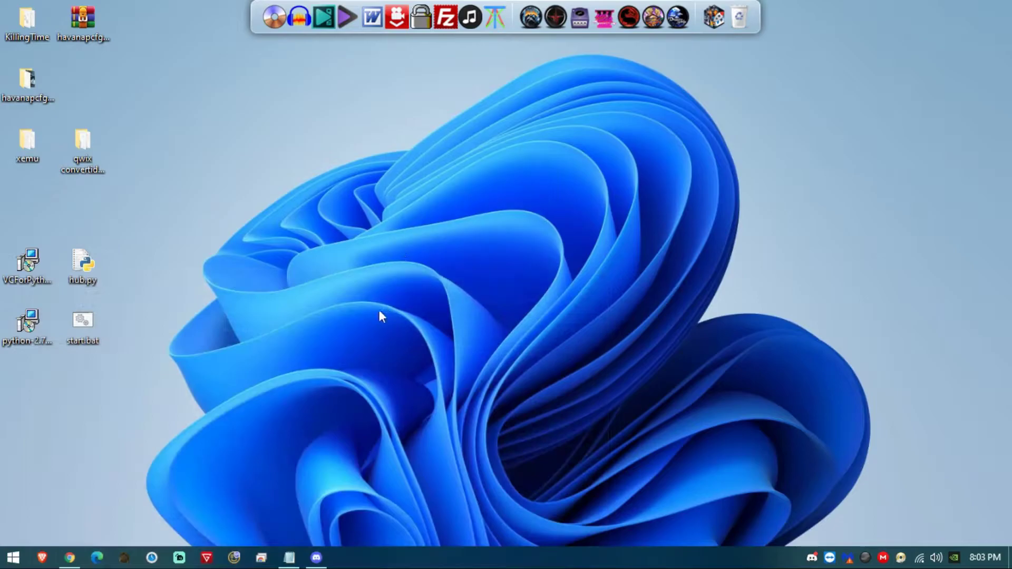
double_click(22, 146)
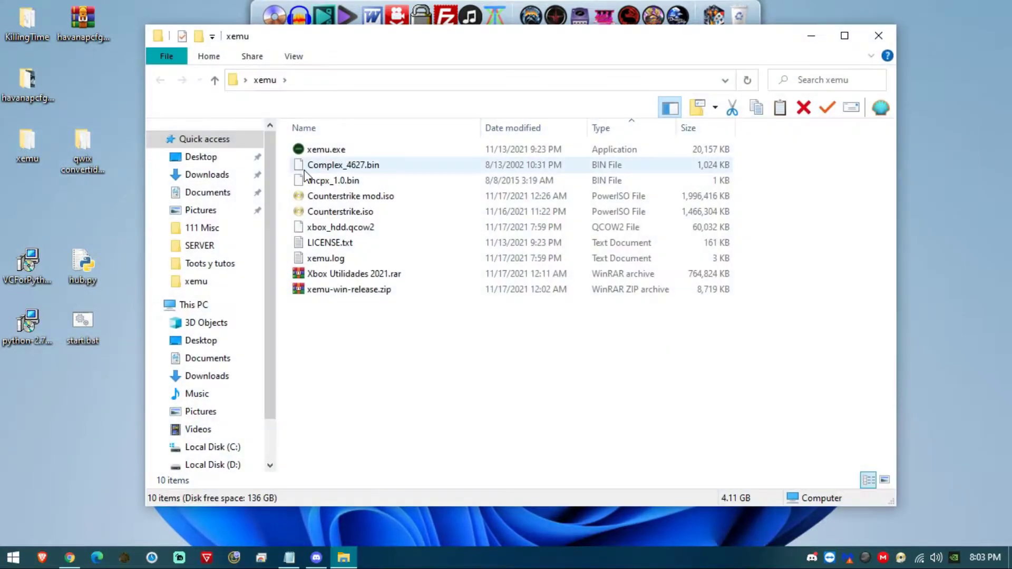
click(352, 150)
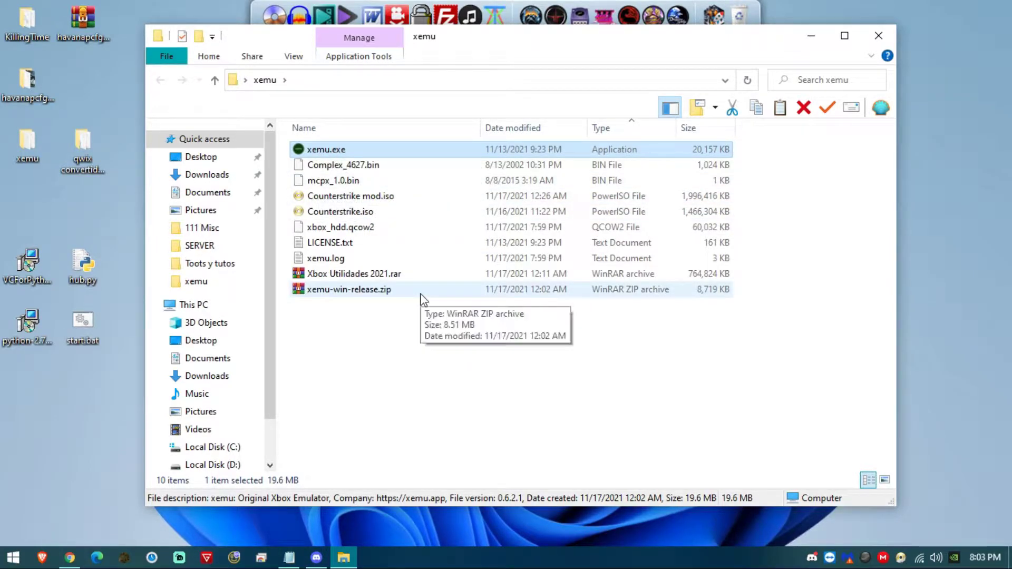
- Switch to Chrome, view the Grabisoftnet site and its forum in new tabs, and close both tabs before minimizing the browser
click(70, 557)
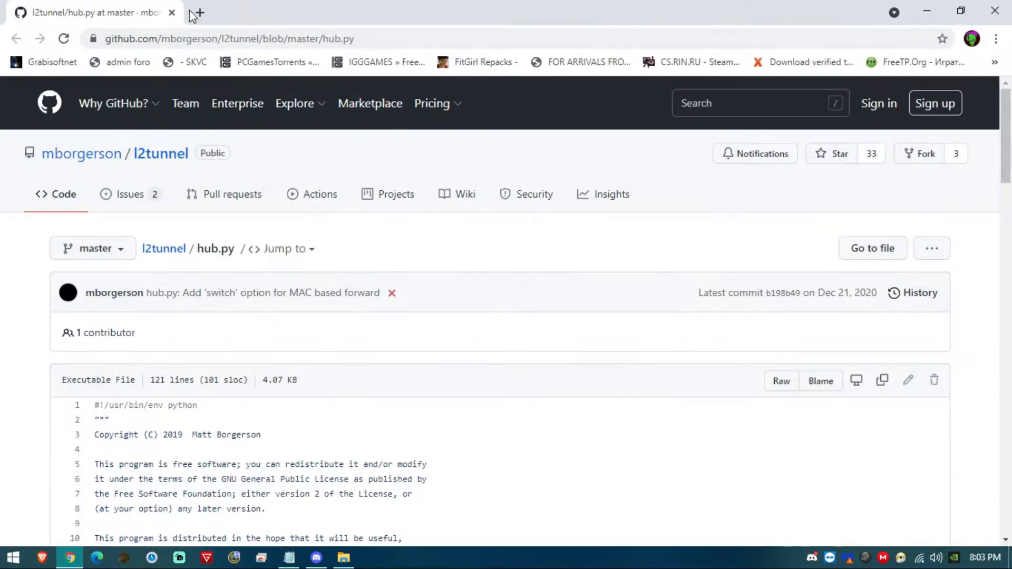
click(189, 12)
click(65, 63)
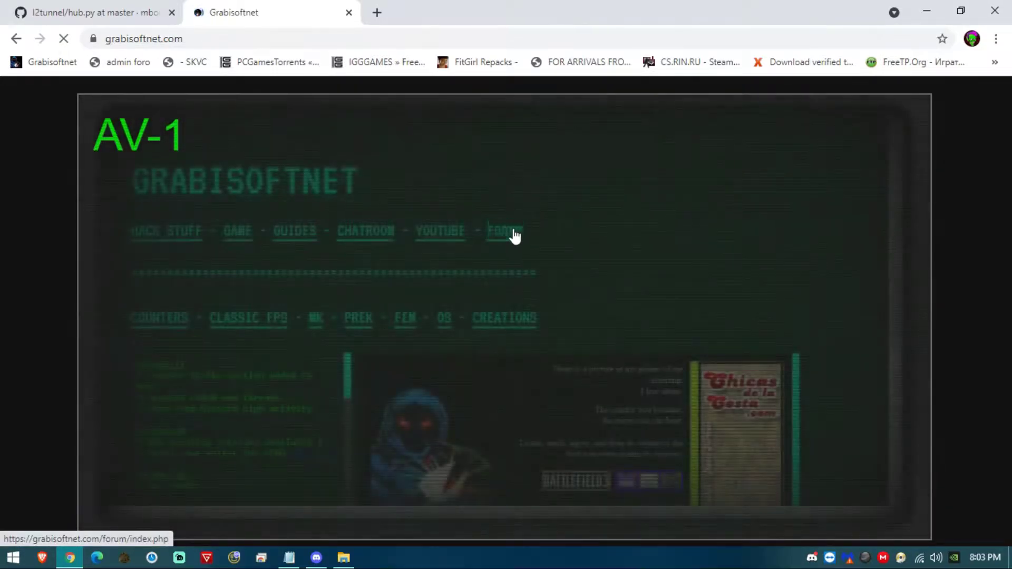
click(509, 228)
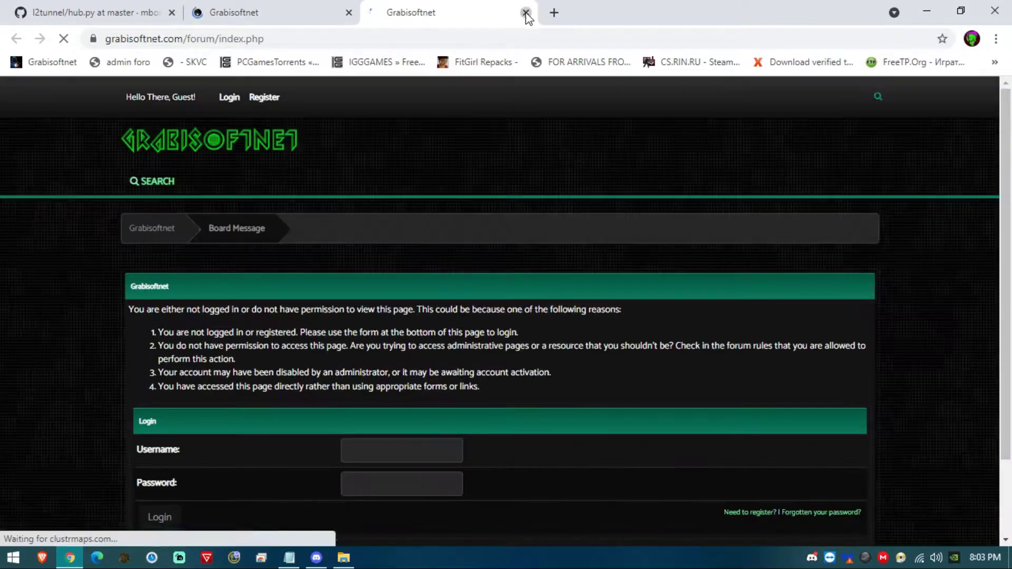
click(525, 12)
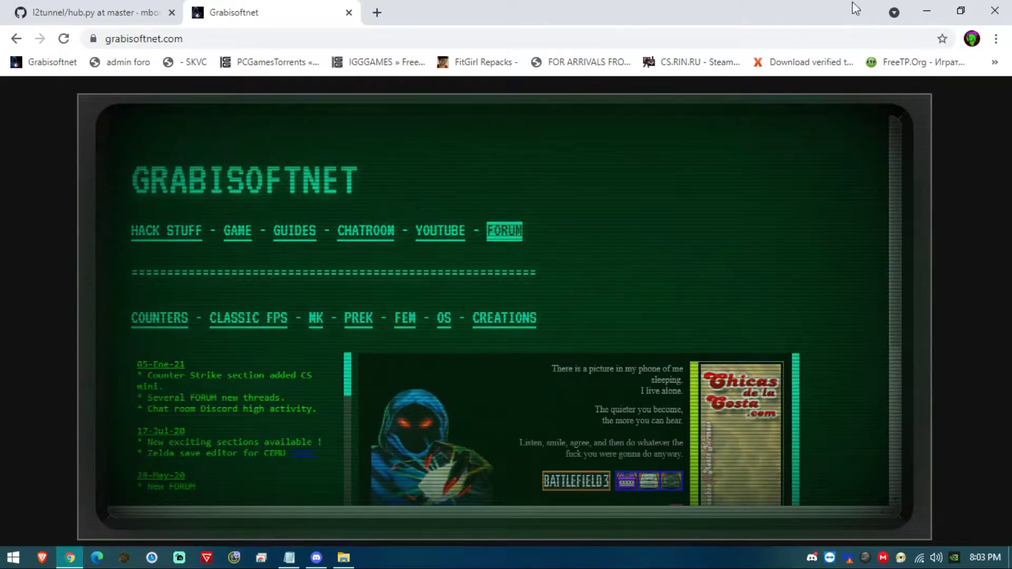
click(348, 12)
click(921, 11)
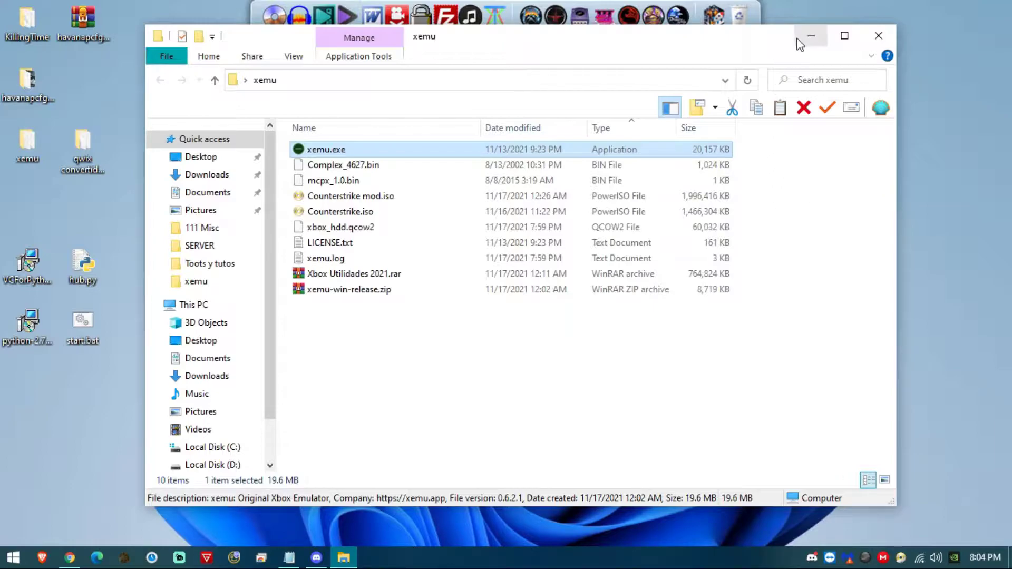
- Open the archive Xbox Utilidades 2021.rar from the xemu folder and dismiss the license reminder
drag(783, 47, 770, 57)
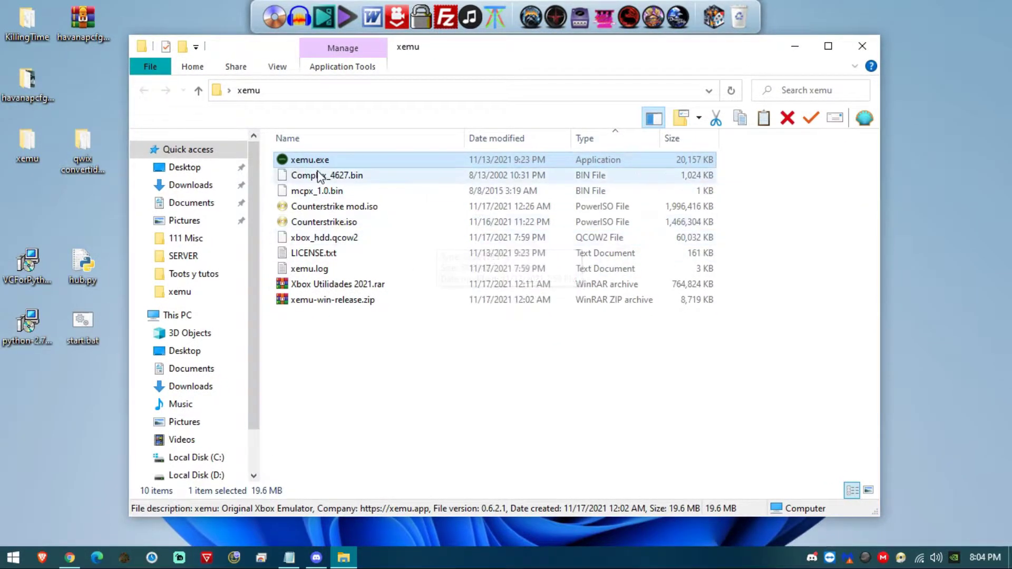
mouse_move(310, 167)
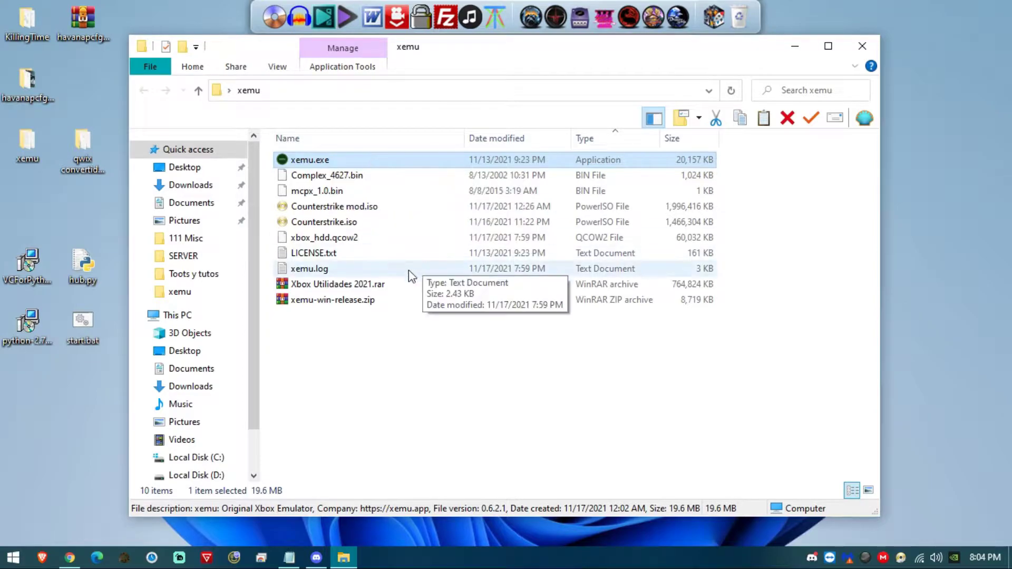
click(372, 285)
mouse_move(356, 290)
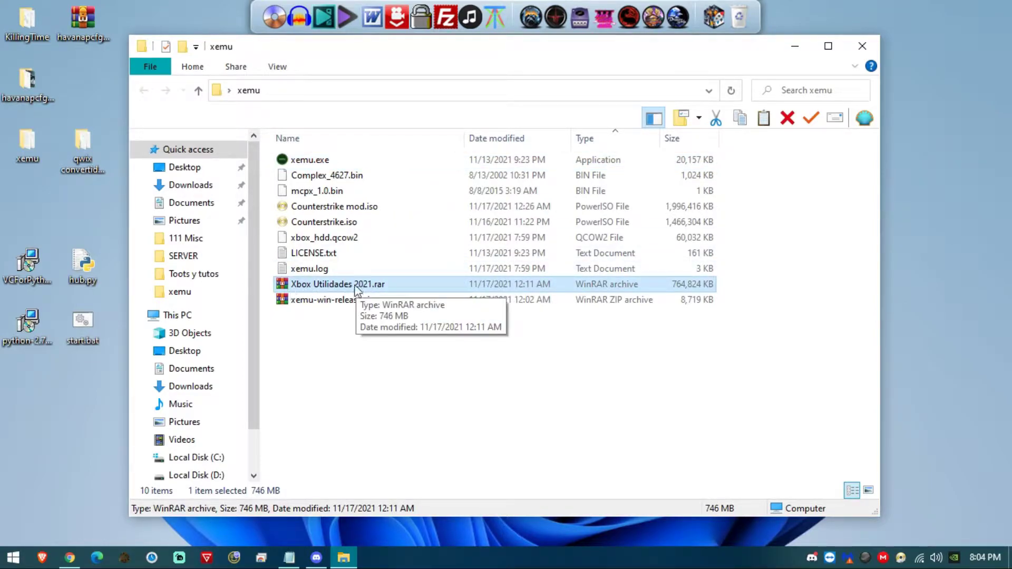
double_click(363, 284)
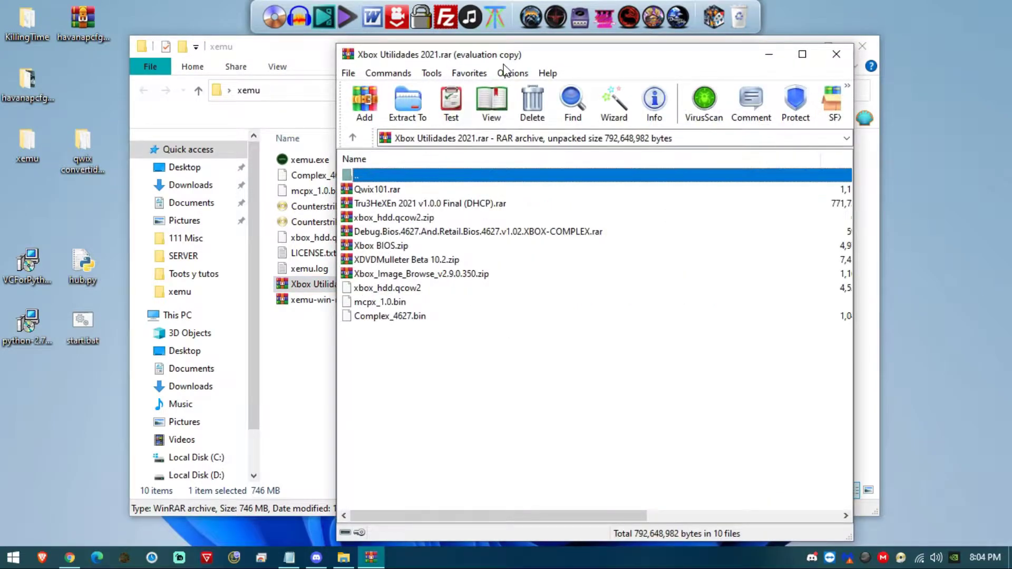
key(Escape)
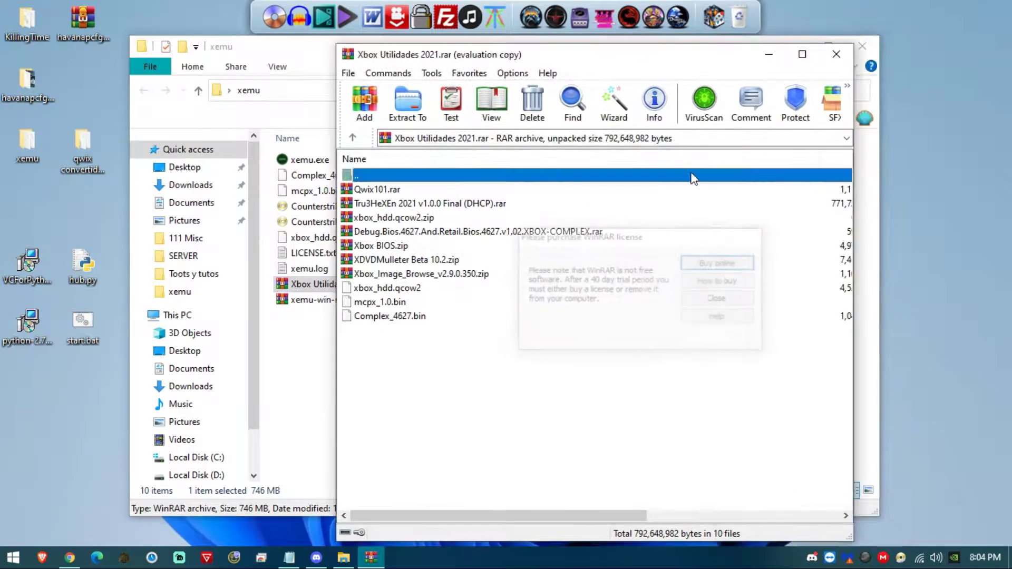
- Try to copy xbox_hdd.qcow2, mcpx_1.0.bin and Complex_4627.bin from the archive into the xemu folder, and close the archive
drag(640, 57, 741, 45)
drag(522, 325, 482, 276)
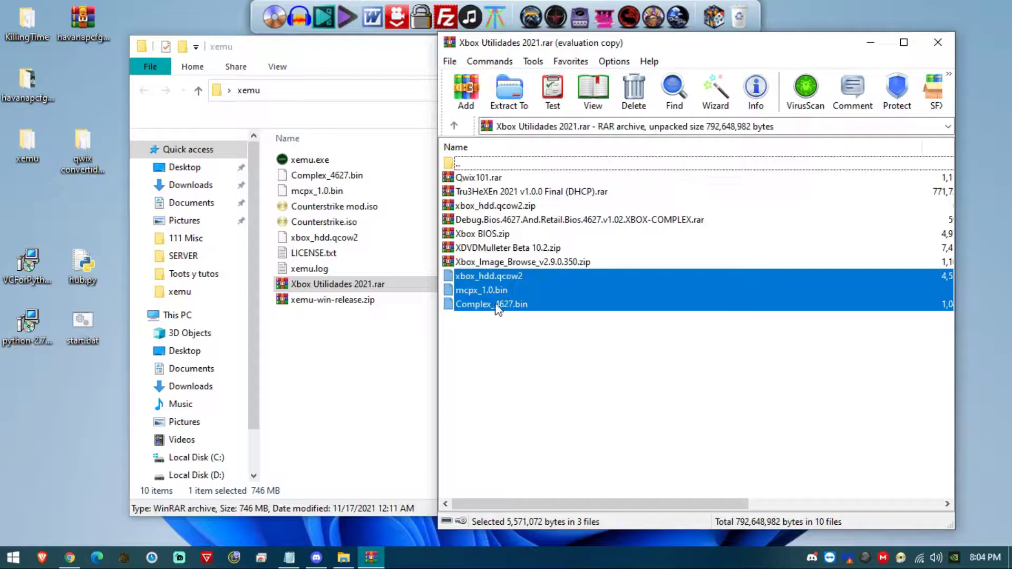
drag(527, 298, 478, 305)
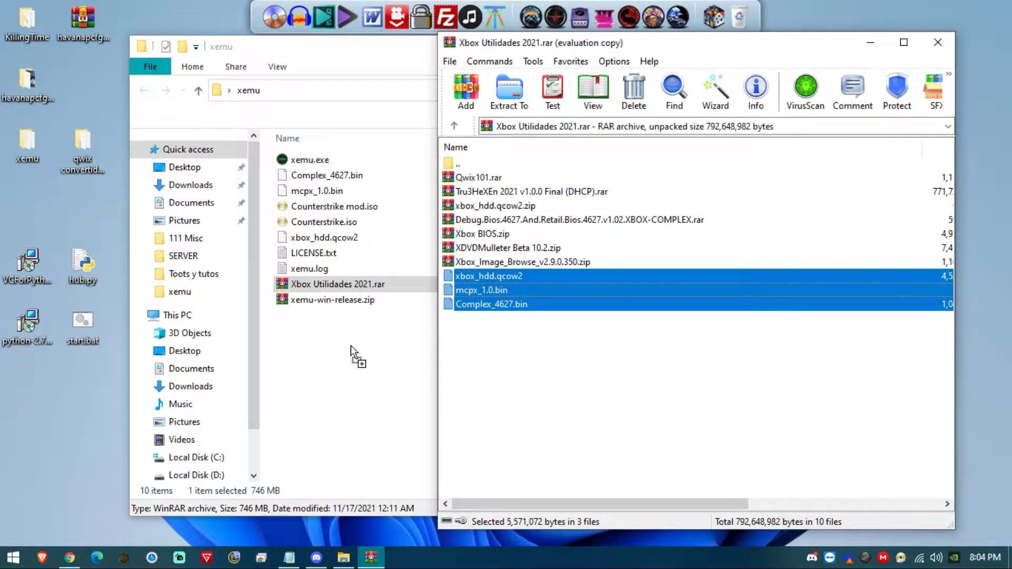
drag(496, 343, 316, 160)
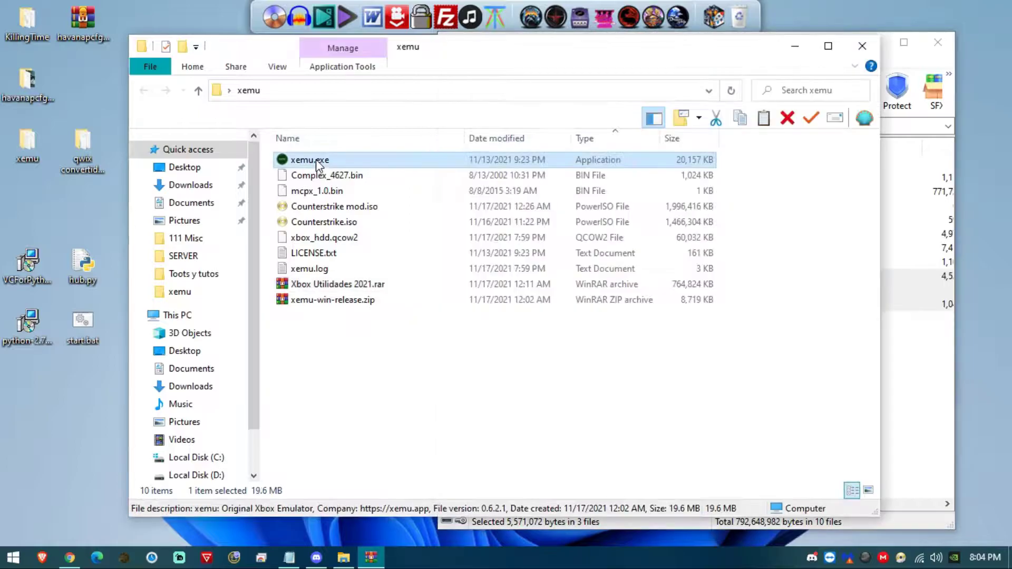
click(891, 376)
click(931, 35)
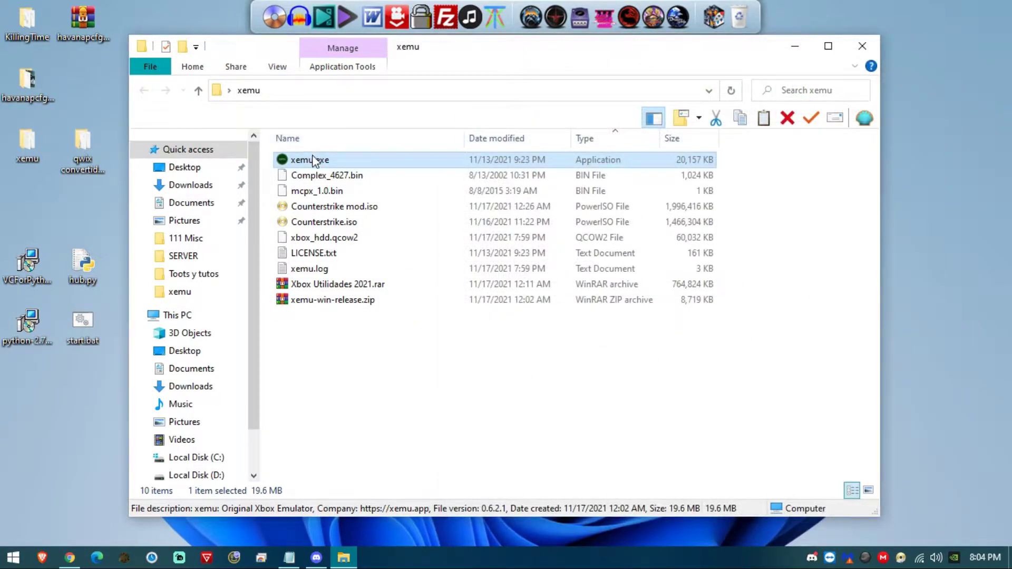
- Launch xemu.exe from the xemu folder and pause the emulated machine
double_click(313, 161)
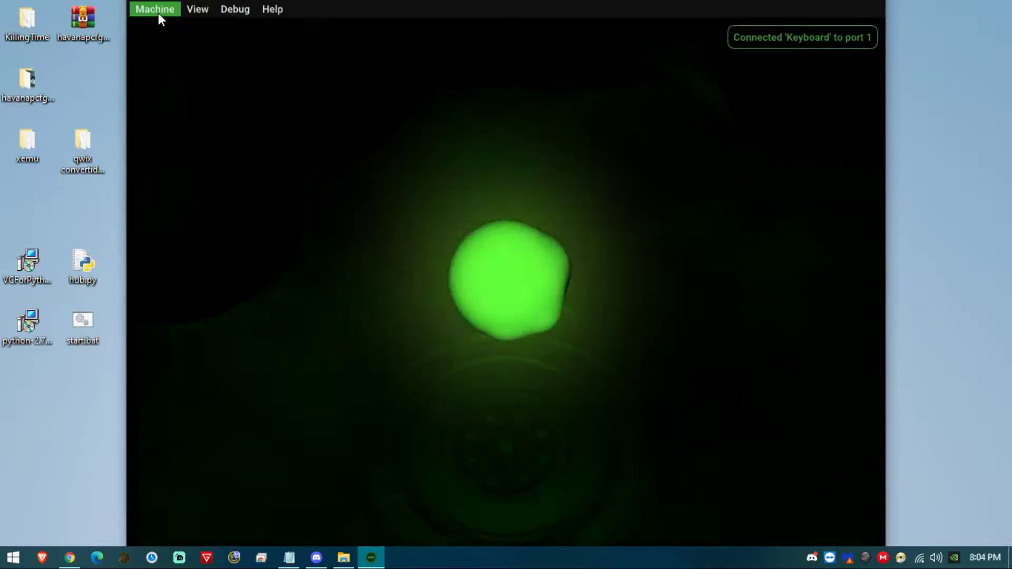
click(157, 11)
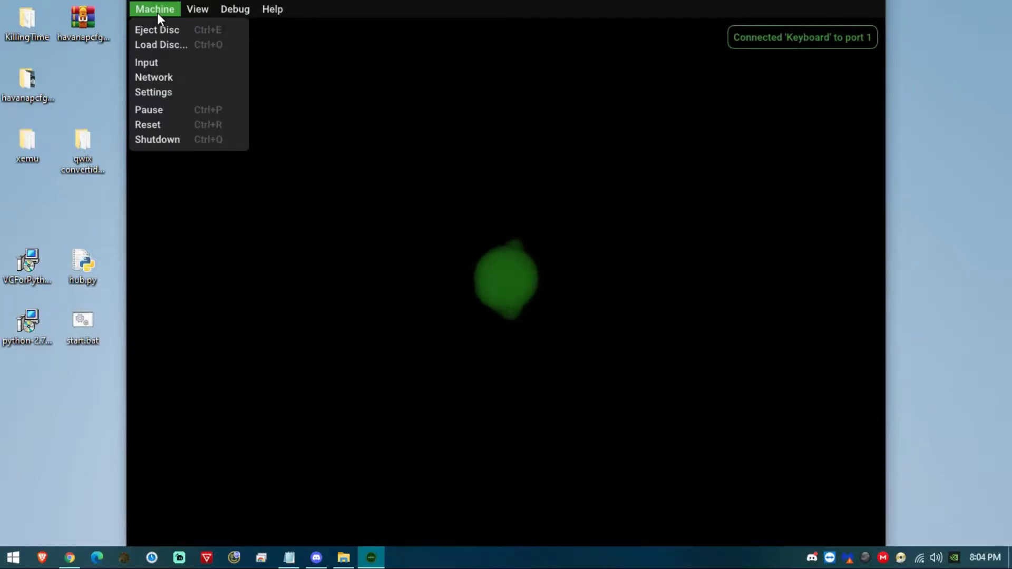
click(160, 112)
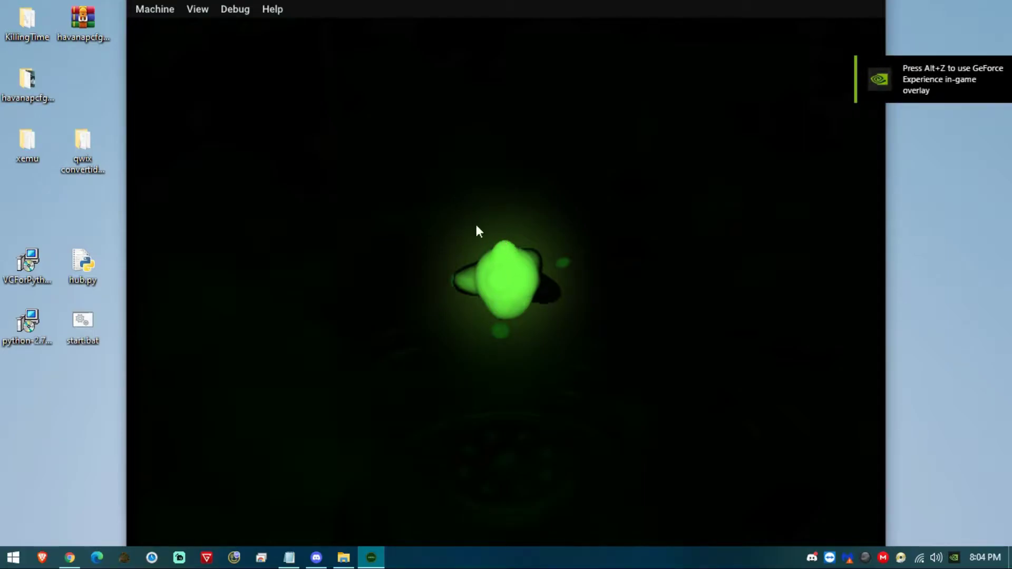
- Bring the xemu window's title bar back on screen, shrink the window and reposition it so all of it fits on the desktop
mouse_move(379, 561)
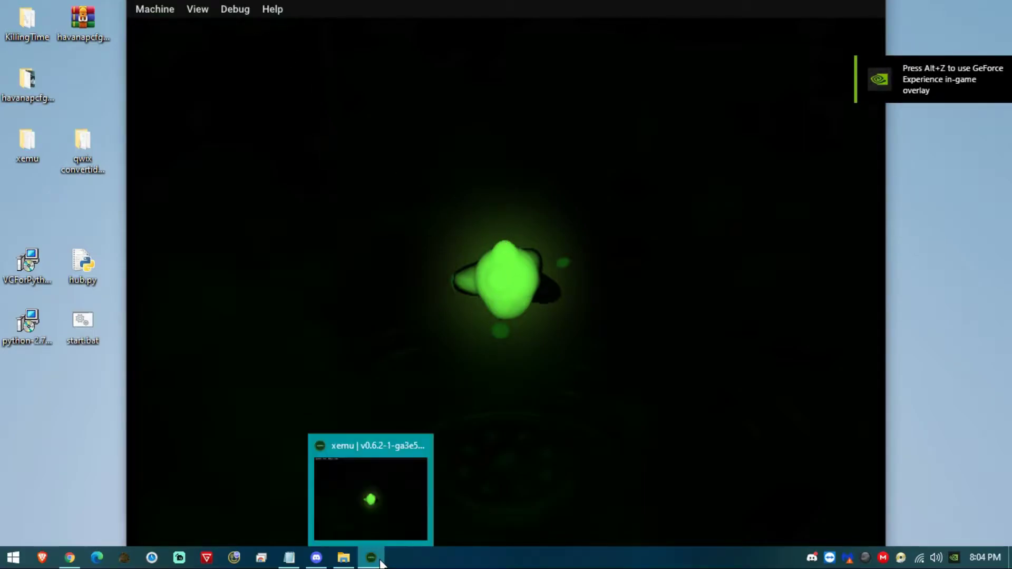
right_click(364, 482)
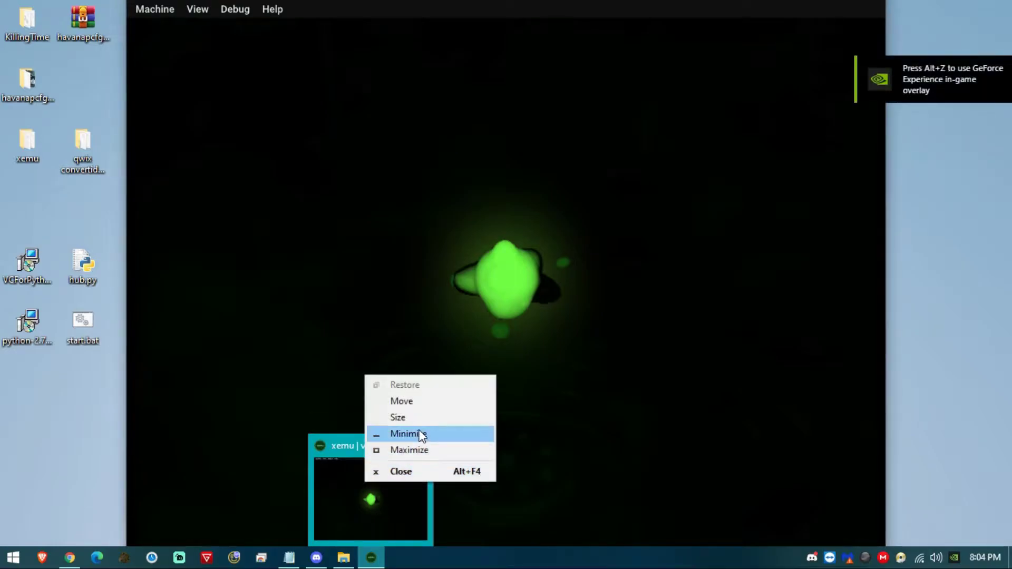
click(418, 450)
drag(422, 16, 429, 61)
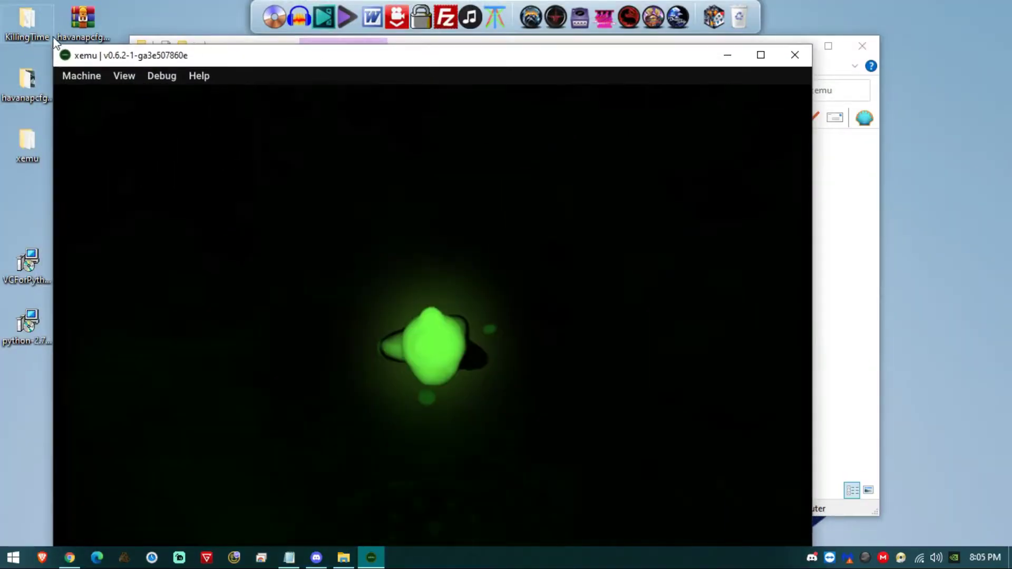
drag(57, 49, 190, 117)
drag(311, 132, 311, 49)
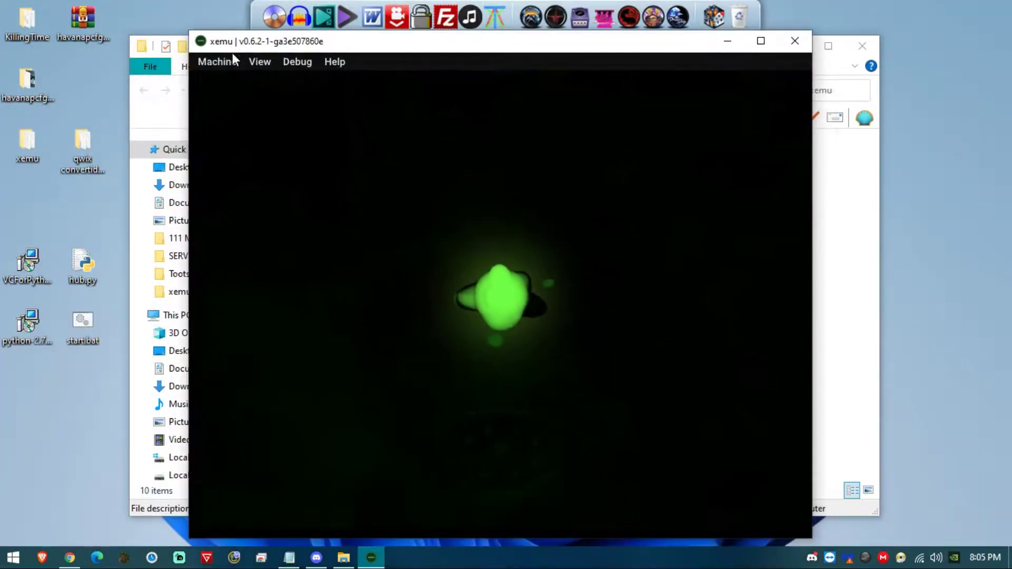
- Review the BIOS, MCPX boot ROM, hard disk image and EEPROM file paths in xemu's settings, save the settings and close them
click(222, 62)
click(224, 142)
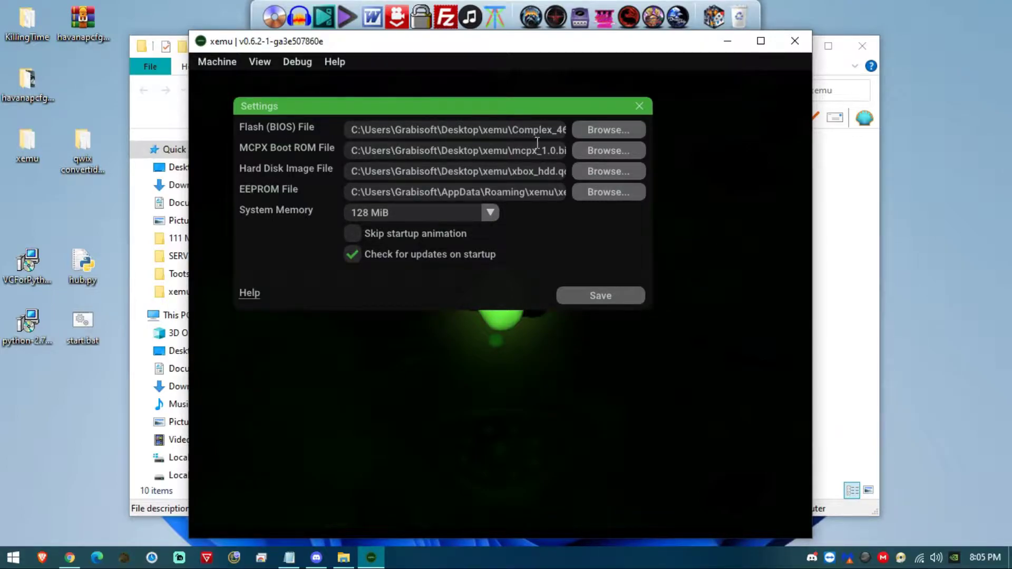
drag(511, 131, 585, 145)
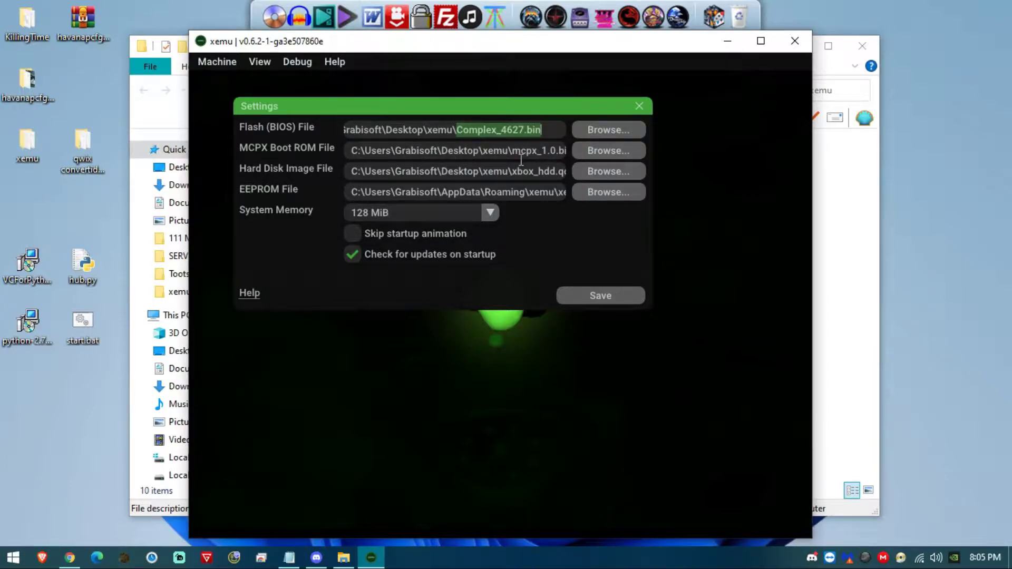
drag(521, 155, 586, 157)
drag(521, 155, 593, 152)
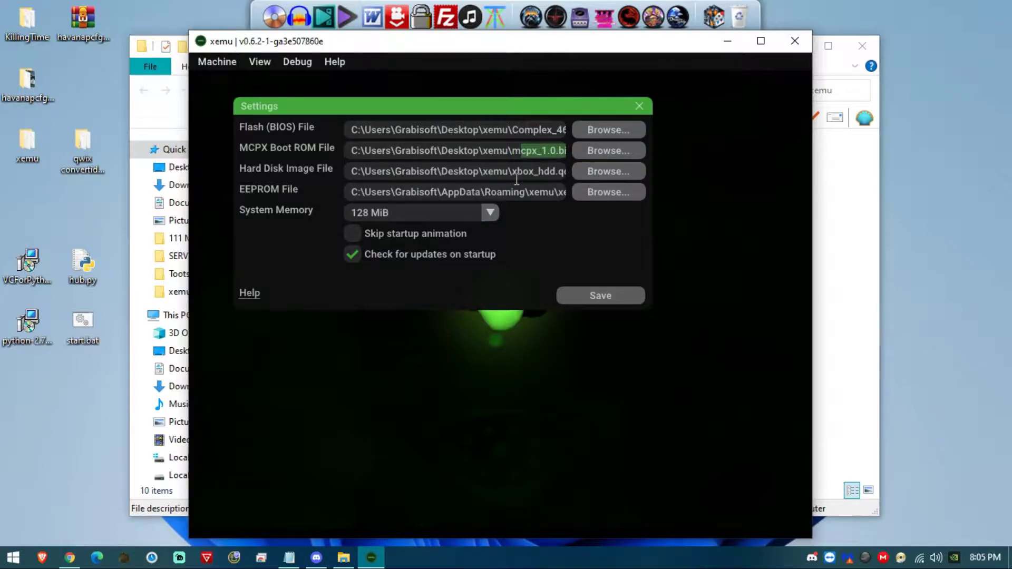
drag(509, 172, 583, 179)
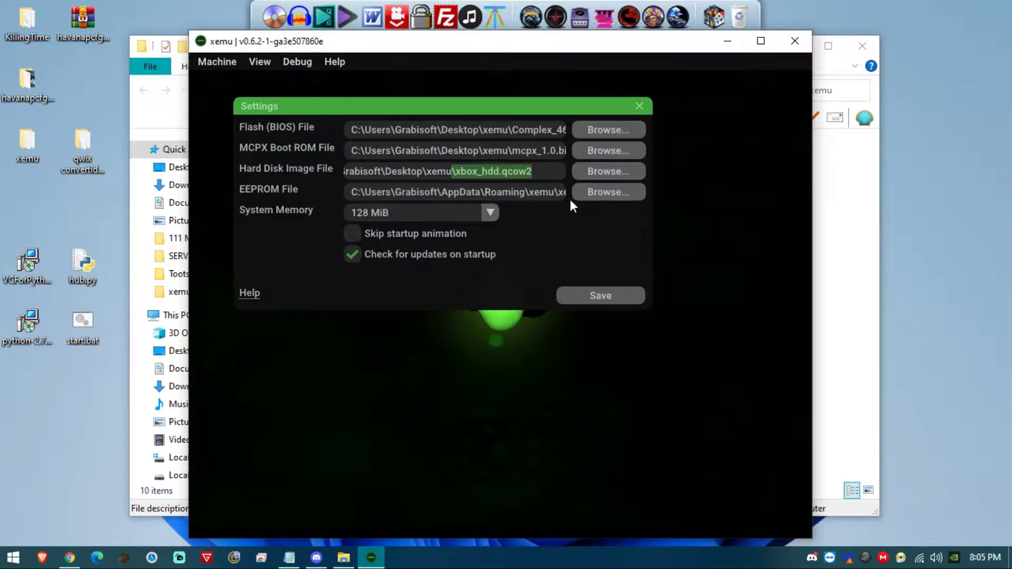
drag(561, 192, 599, 201)
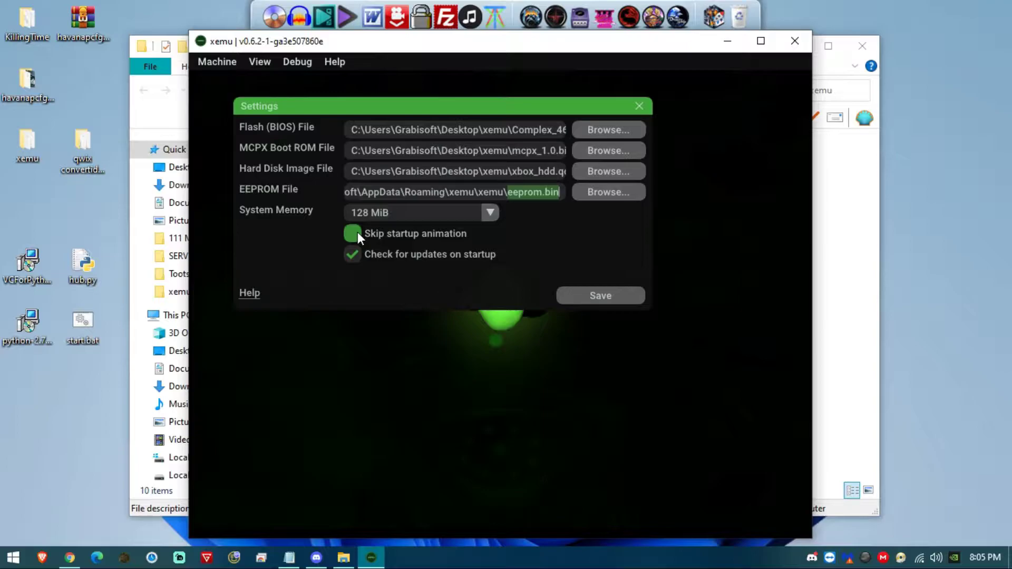
click(606, 294)
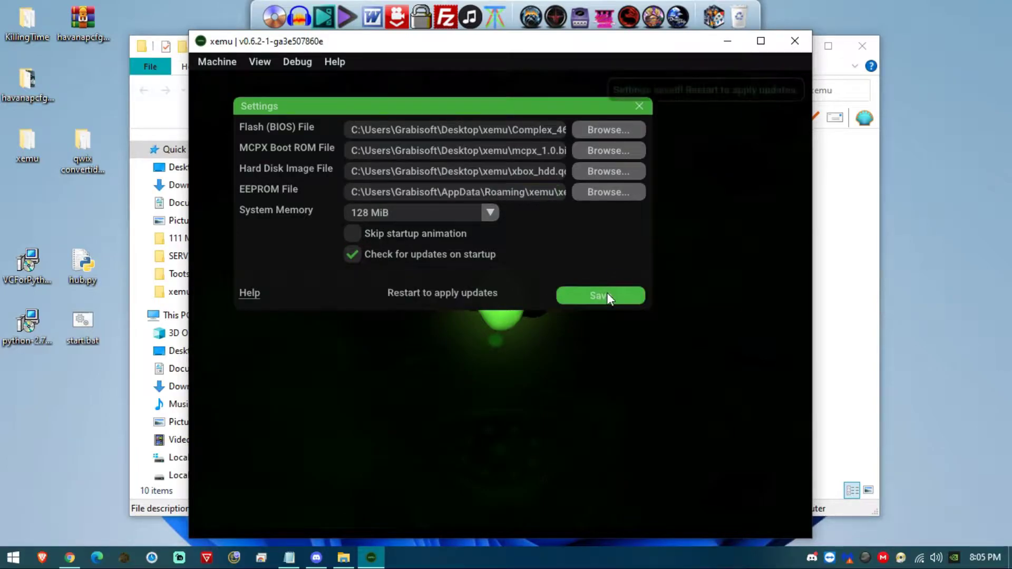
click(640, 104)
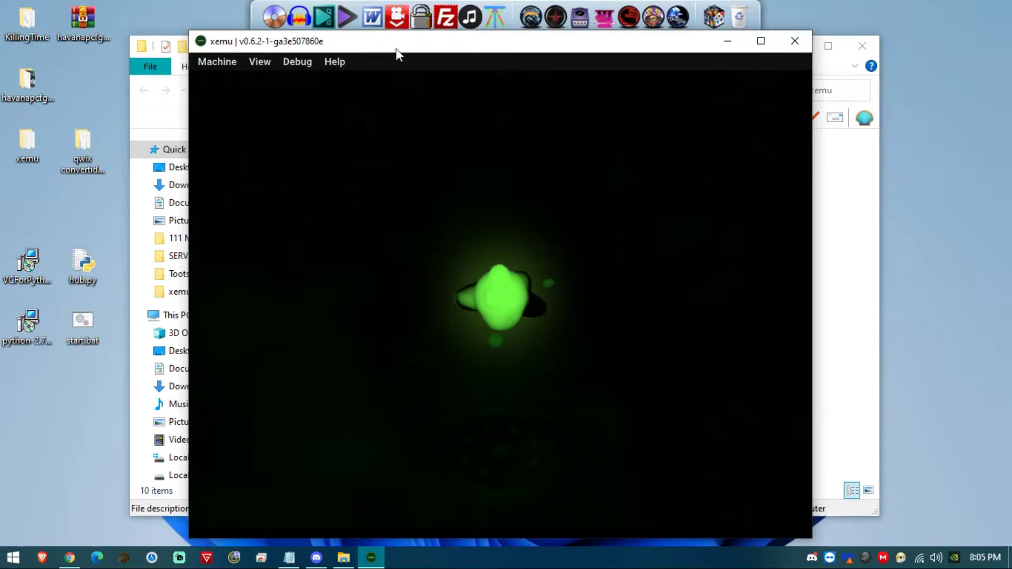
- Minimize xemu, move the xemu folder window aside to uncover the desktop icons, and select Counterstrike.iso
click(739, 43)
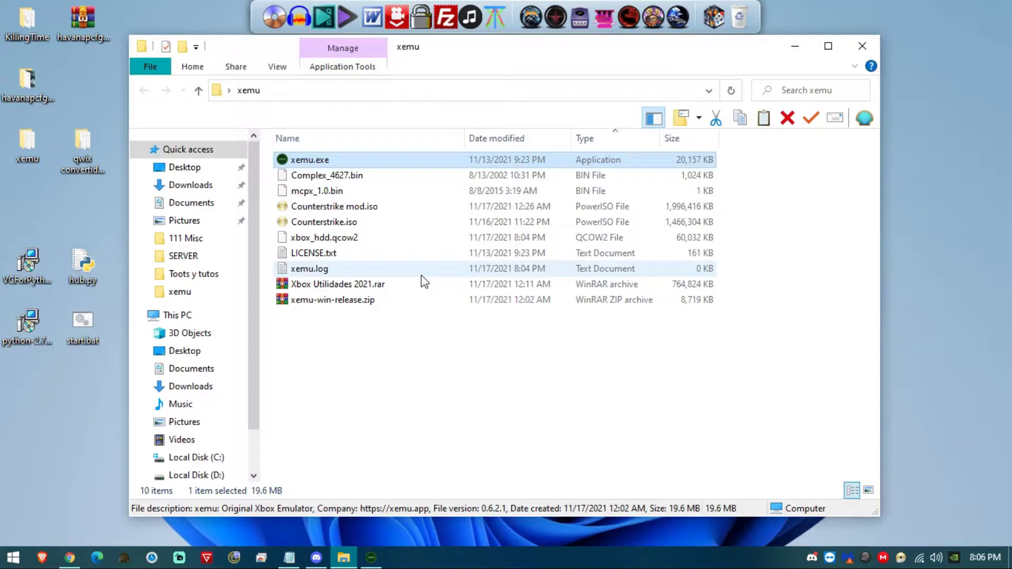
drag(260, 49, 395, 37)
click(18, 23)
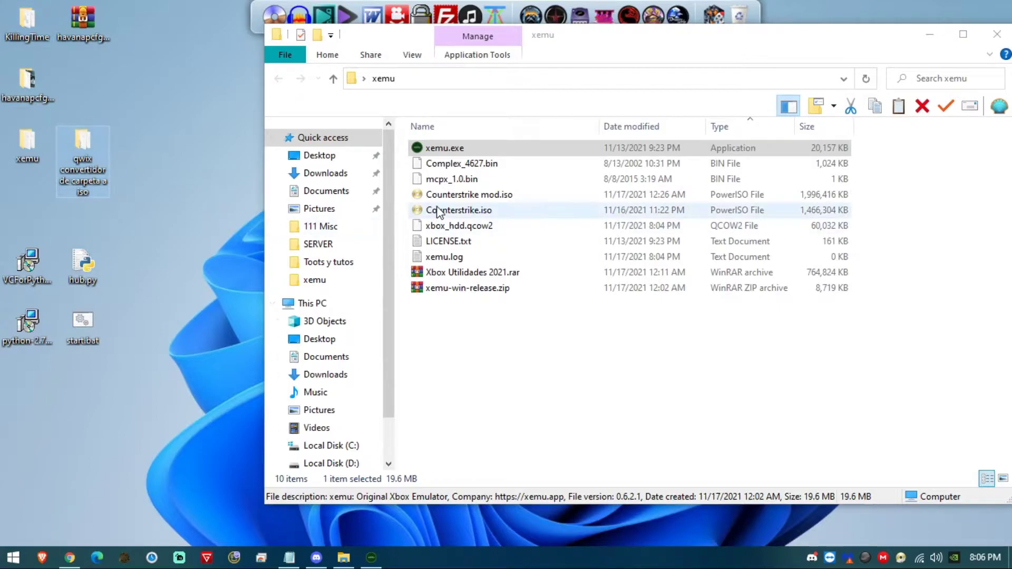
click(461, 210)
- Launch UltraISO and open Counterstrike.iso from the xemu folder on the desktop
click(274, 19)
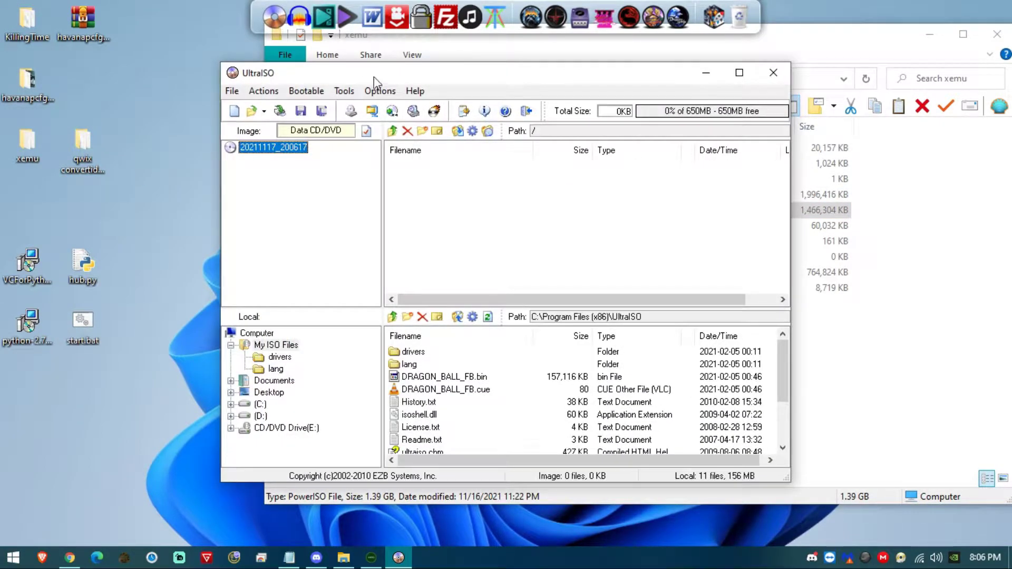
drag(366, 76, 449, 67)
click(335, 103)
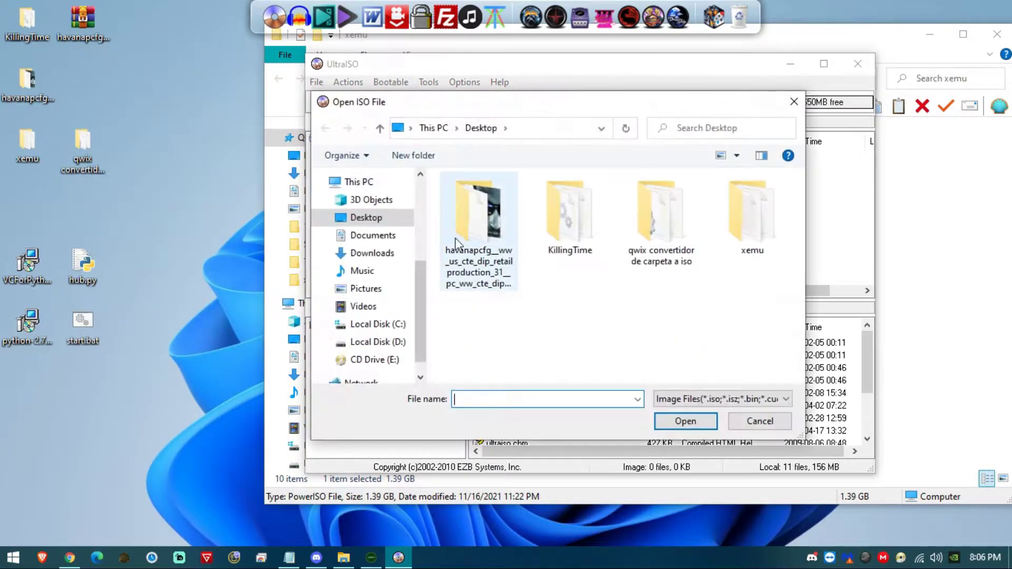
double_click(751, 214)
double_click(533, 228)
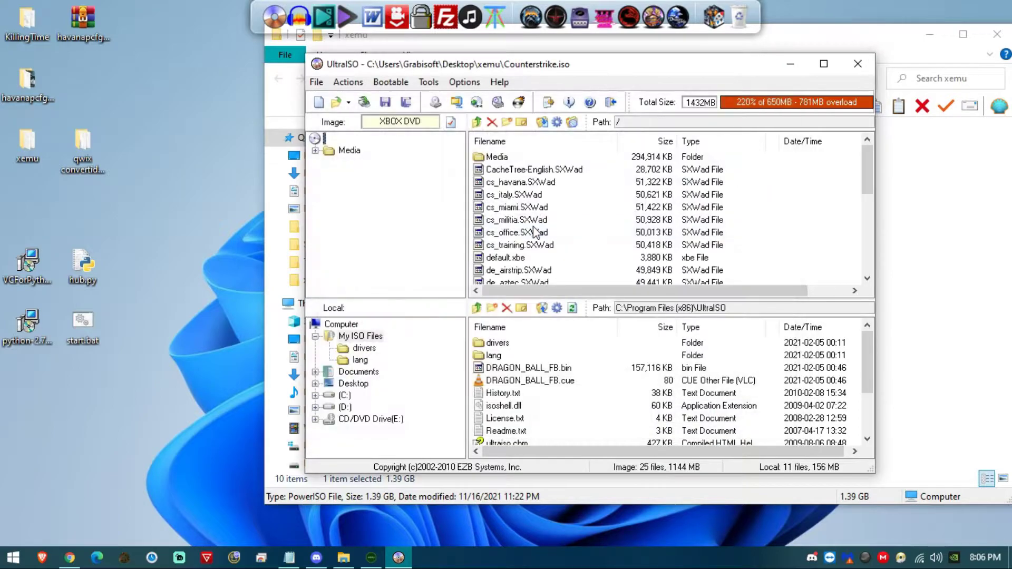
- Examine the contents of the Counterstrike.iso image, including the Media folder and the default.xbe file
click(500, 157)
scroll(510, 187, down, 5)
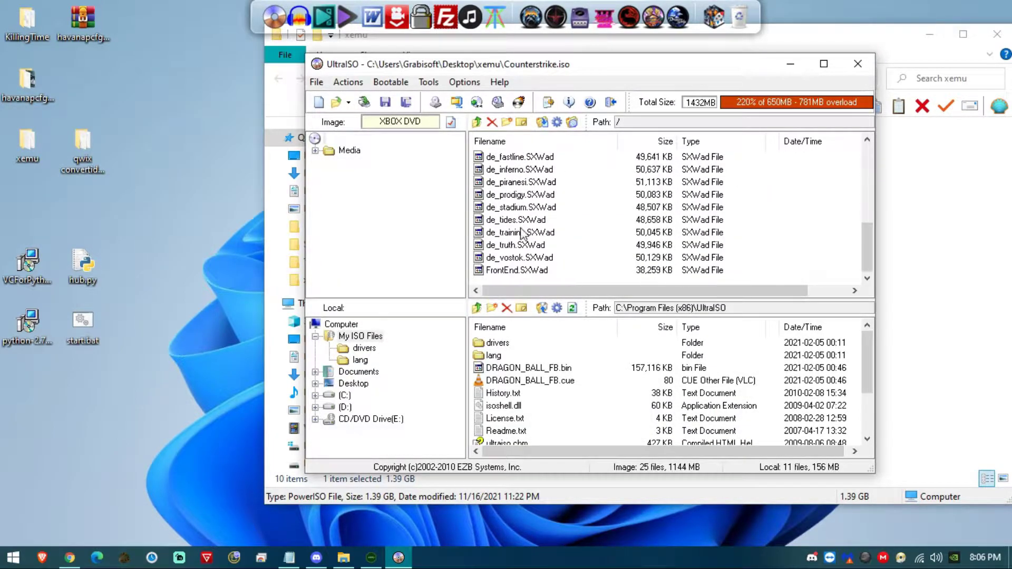
scroll(533, 272, up, 5)
scroll(536, 270, up, 1)
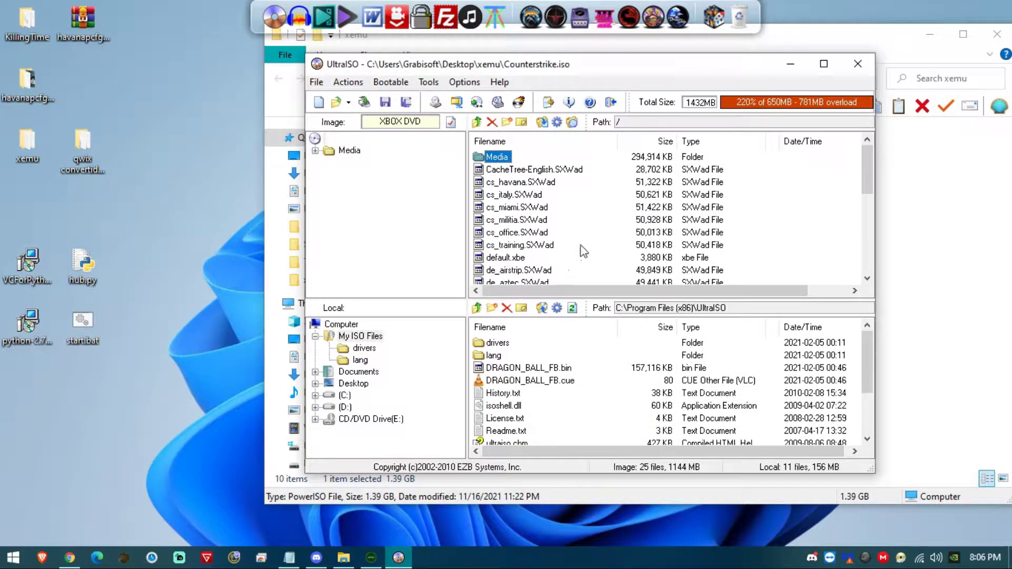
scroll(578, 256, down, 1)
click(518, 222)
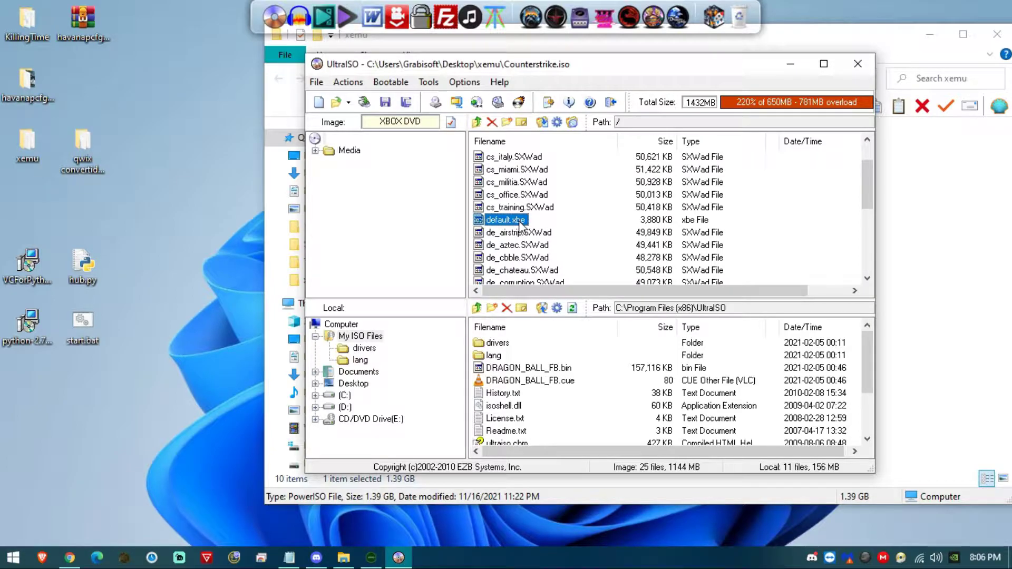
scroll(519, 224, up, 3)
- Create a new folder named "counter strike" on the desktop
right_click(196, 251)
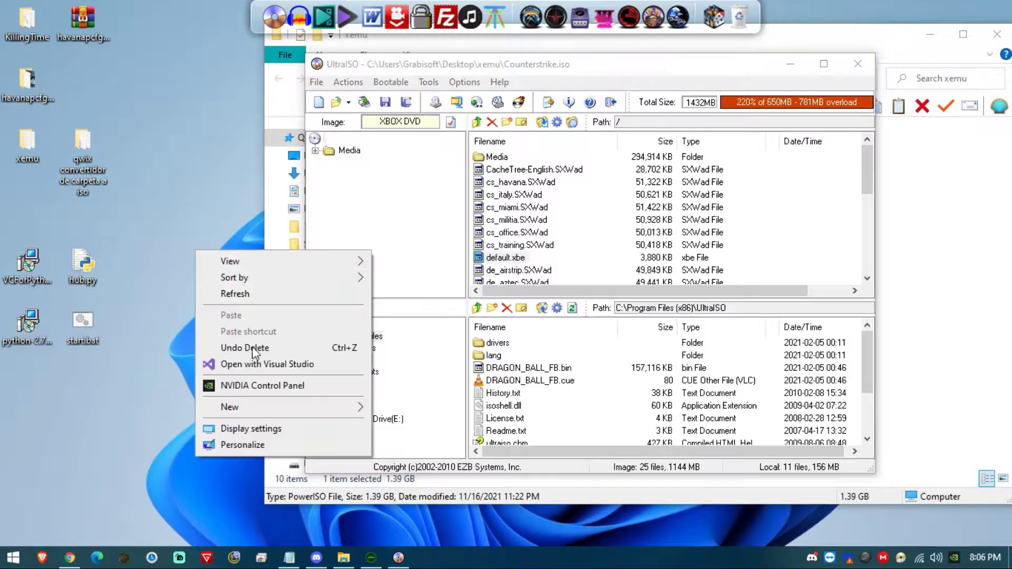
mouse_move(256, 408)
click(416, 411)
text(counter strike)
key(Return)
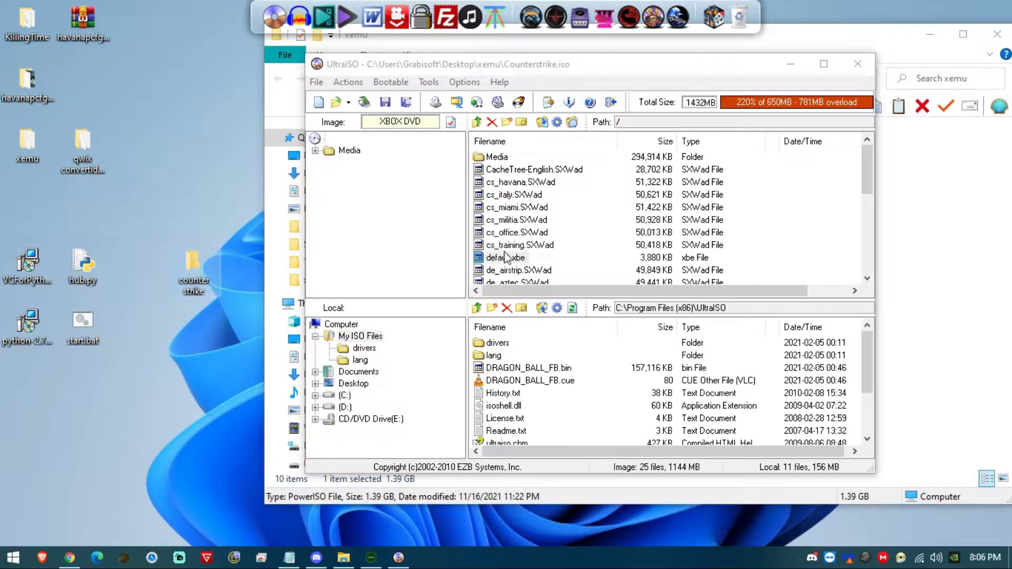
- Extract everything in the disc image, from the Media folder through FrontEnd.SXWad, into the counter strike folder on the desktop
click(506, 157)
scroll(506, 210, down, 5)
shift+click(503, 270)
drag(503, 270, 186, 272)
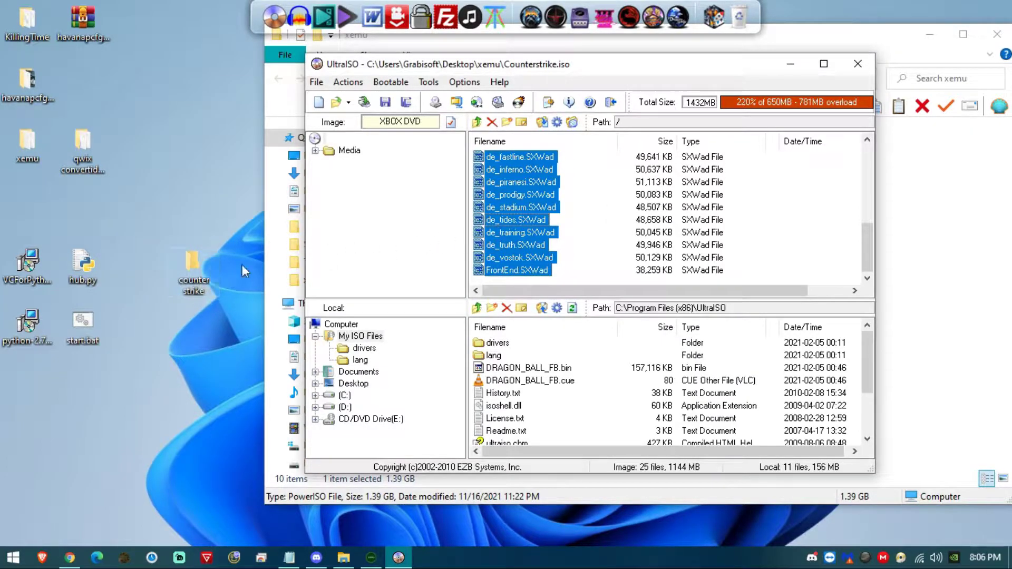
right_click(504, 192)
click(522, 217)
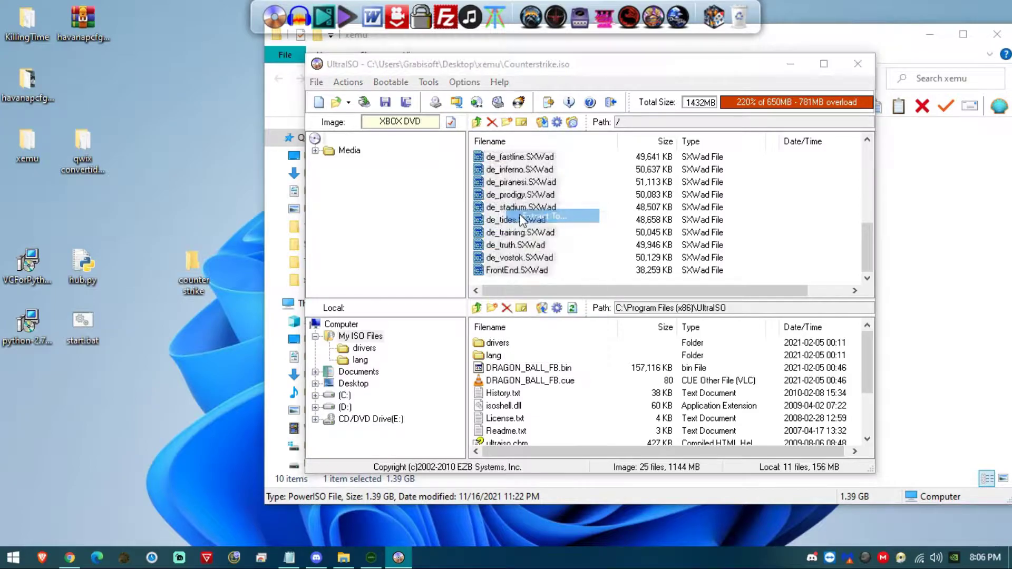
double_click(457, 236)
click(482, 249)
click(527, 377)
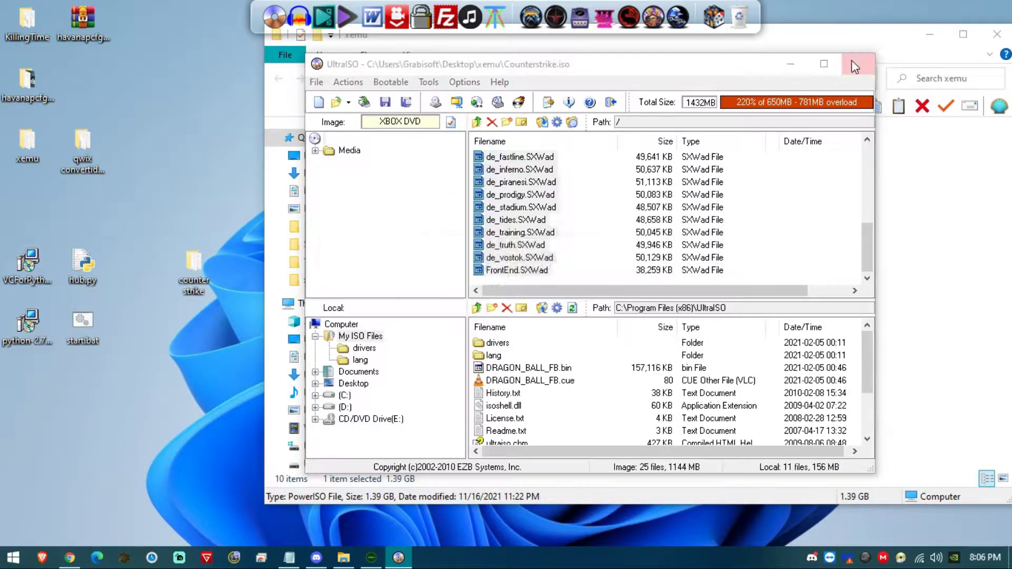
- Close UltraISO and the xemu folder window, and move the counter strike folder higher up on the desktop
click(855, 67)
click(527, 325)
drag(915, 38, 790, 76)
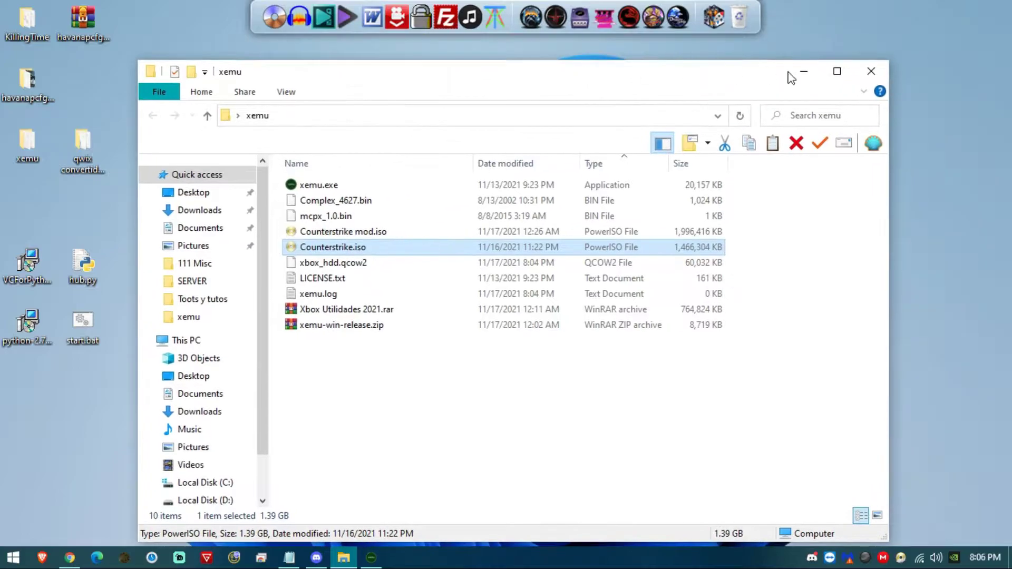
click(870, 71)
drag(201, 284, 204, 174)
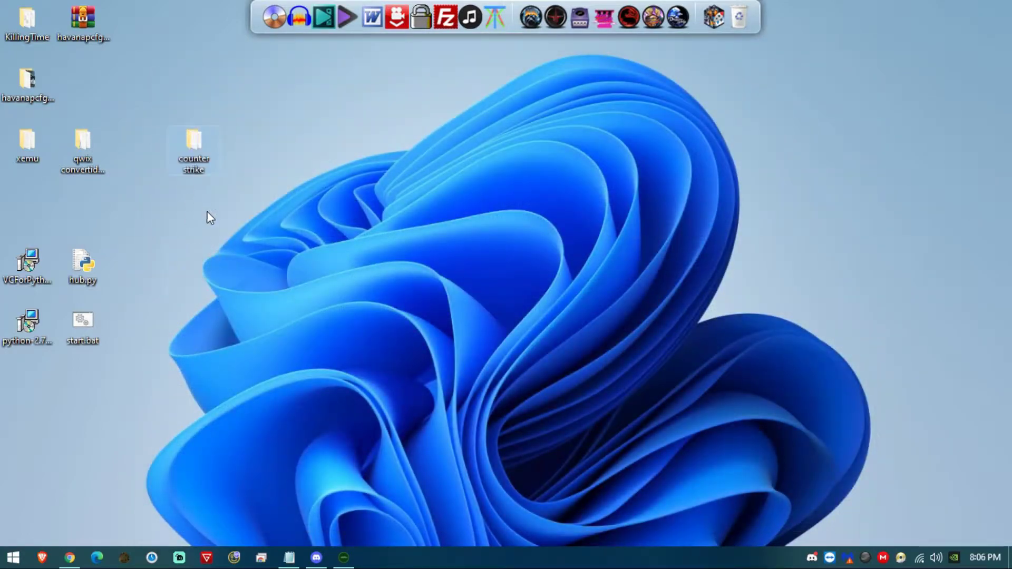
- Open the counter strike folder, check the extracted files including default.xbe, and close the folder
double_click(197, 153)
drag(291, 81, 285, 65)
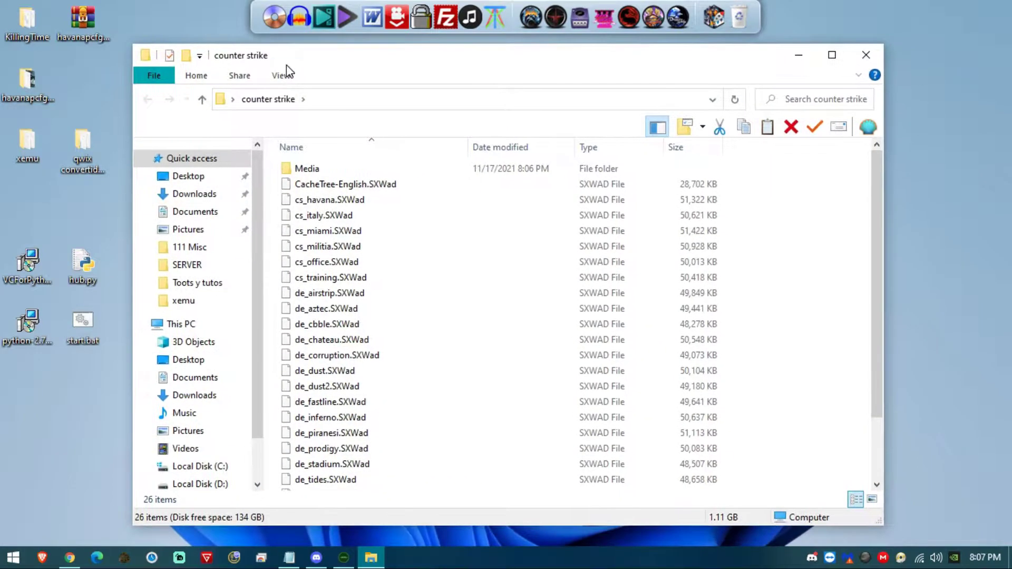
drag(271, 165, 402, 501)
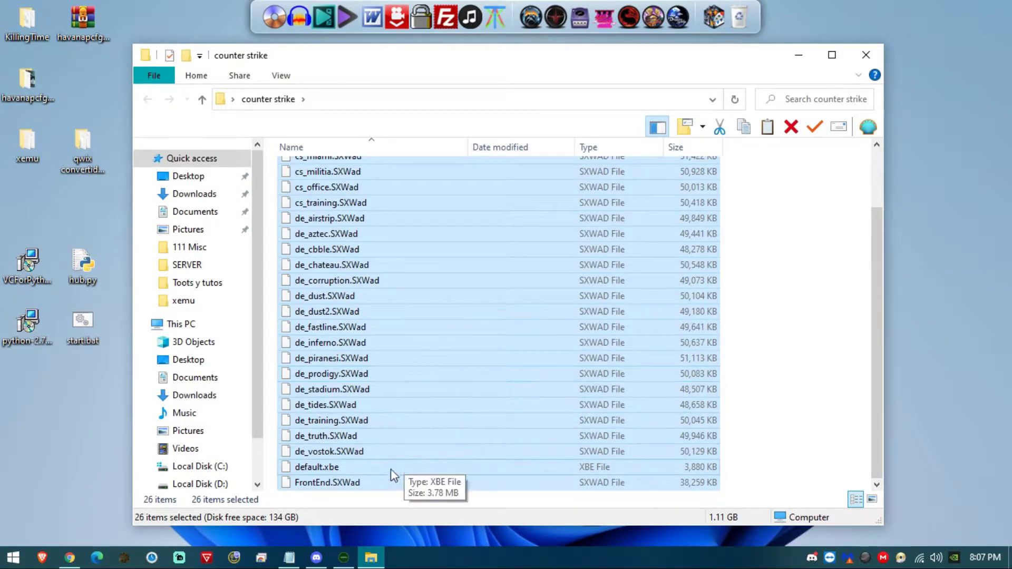
click(339, 469)
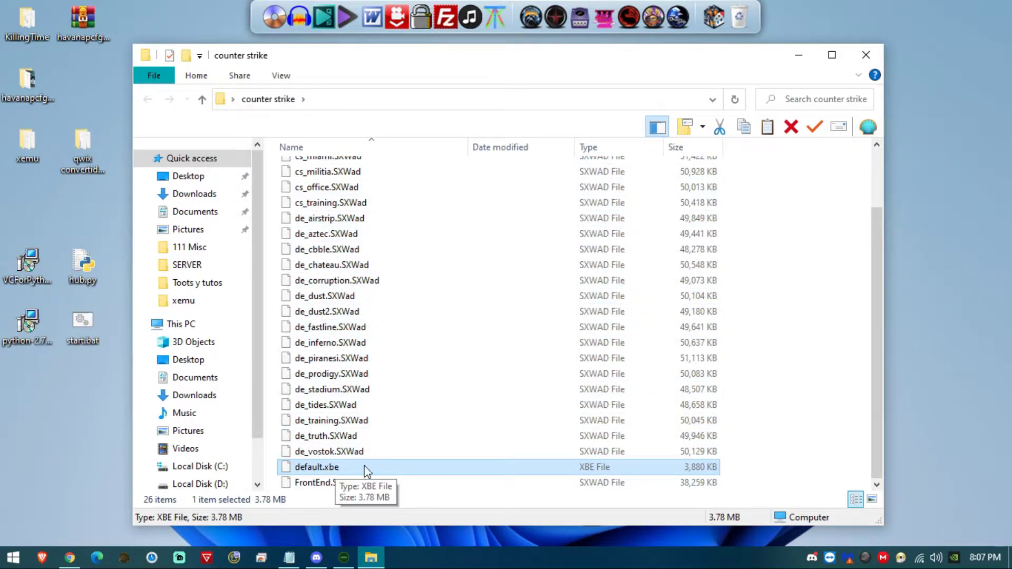
click(865, 55)
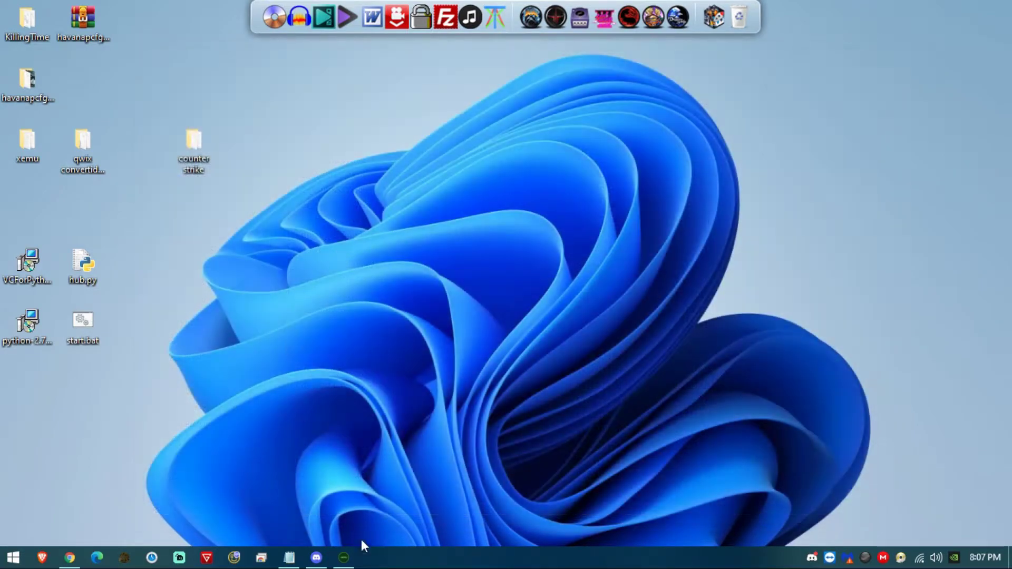
- Restore the xemu window and move the counter strike folder on the desktop so the window does not cover it
click(343, 558)
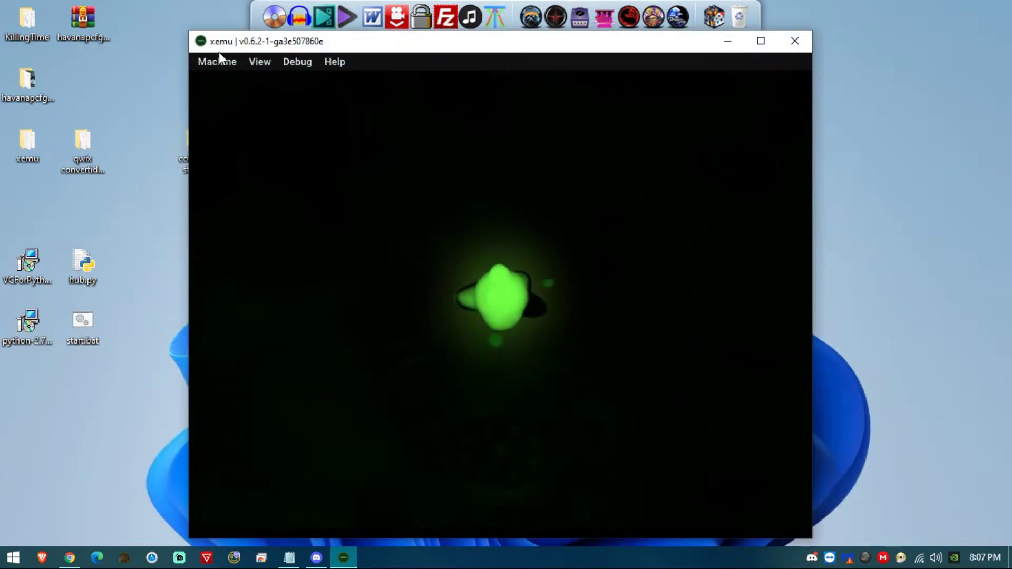
drag(394, 41, 475, 40)
drag(194, 143, 140, 205)
drag(399, 47, 322, 56)
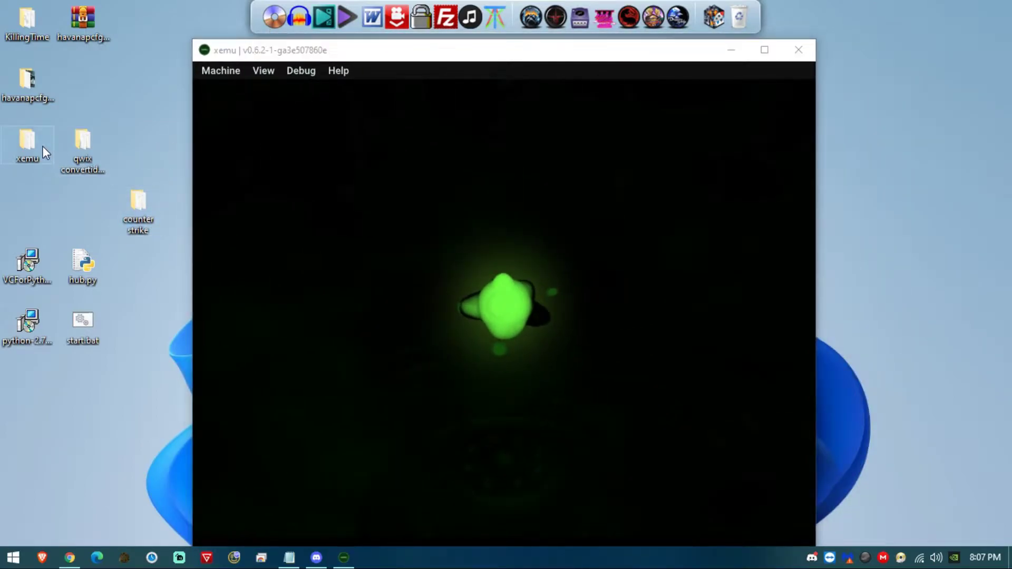
- Open the xemu folder to check the Counterstrike.iso file, close the folder and reposition the xemu window
double_click(43, 147)
click(364, 235)
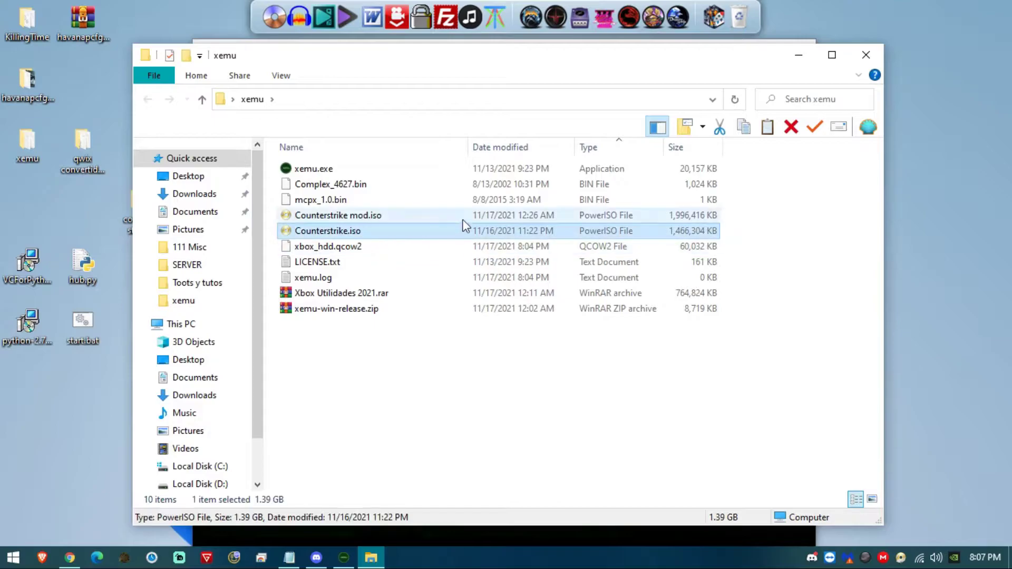
click(865, 62)
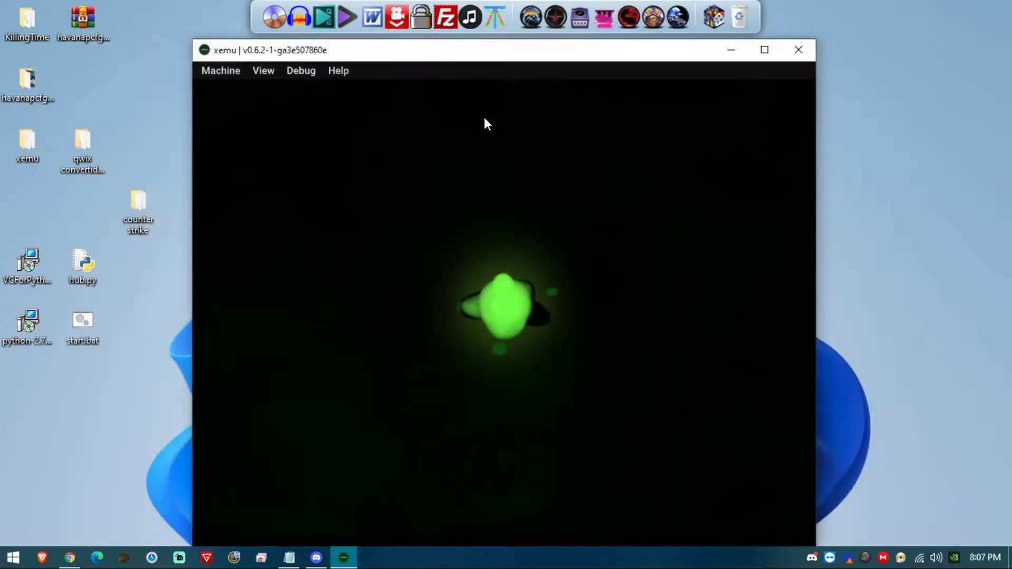
drag(465, 59, 481, 44)
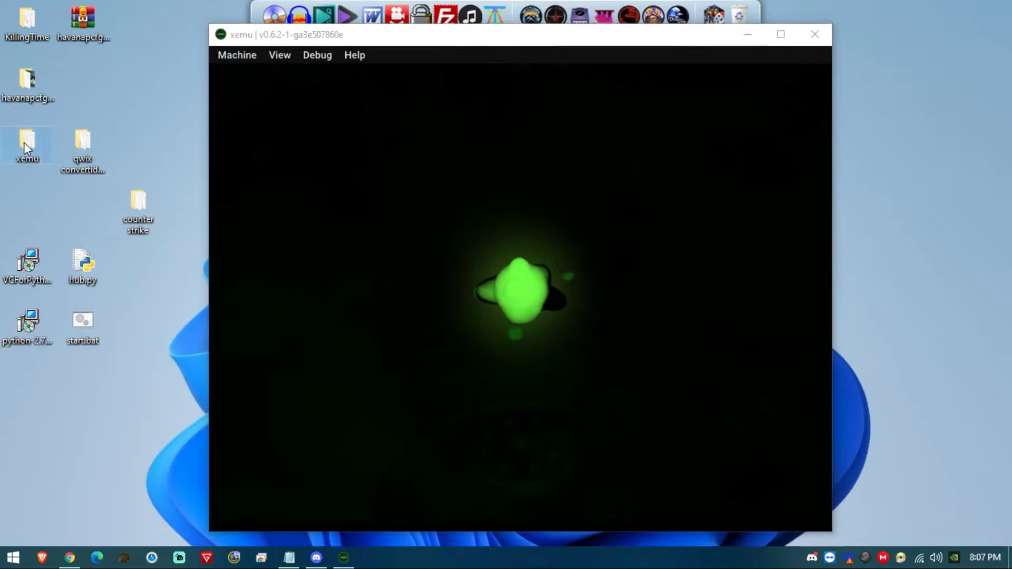
- Open Xbox Utilidades 2021.rar from the xemu folder to check the included Qwix101.rar, and close the archive and folder
double_click(27, 141)
click(371, 293)
double_click(371, 296)
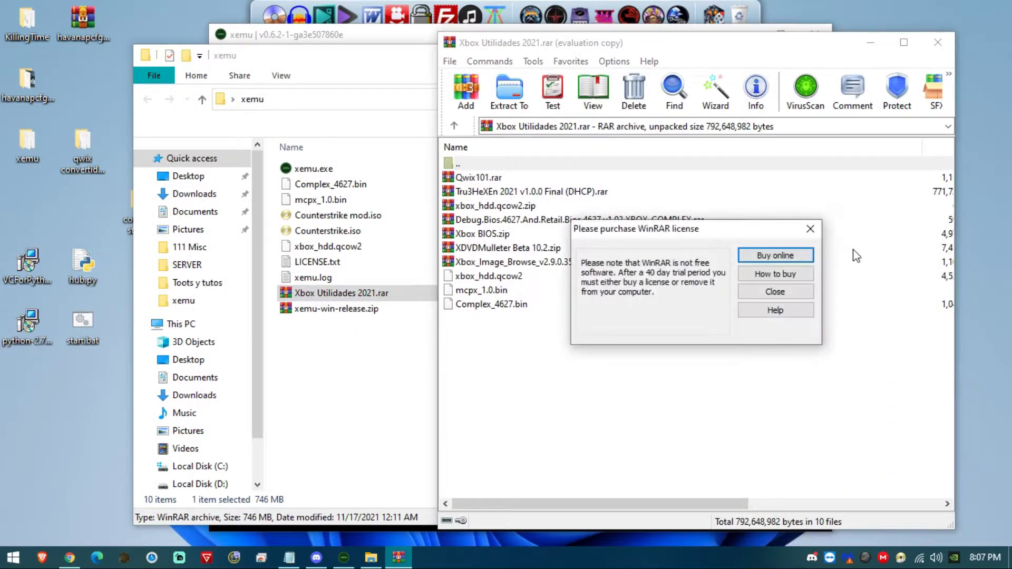
click(810, 229)
click(479, 180)
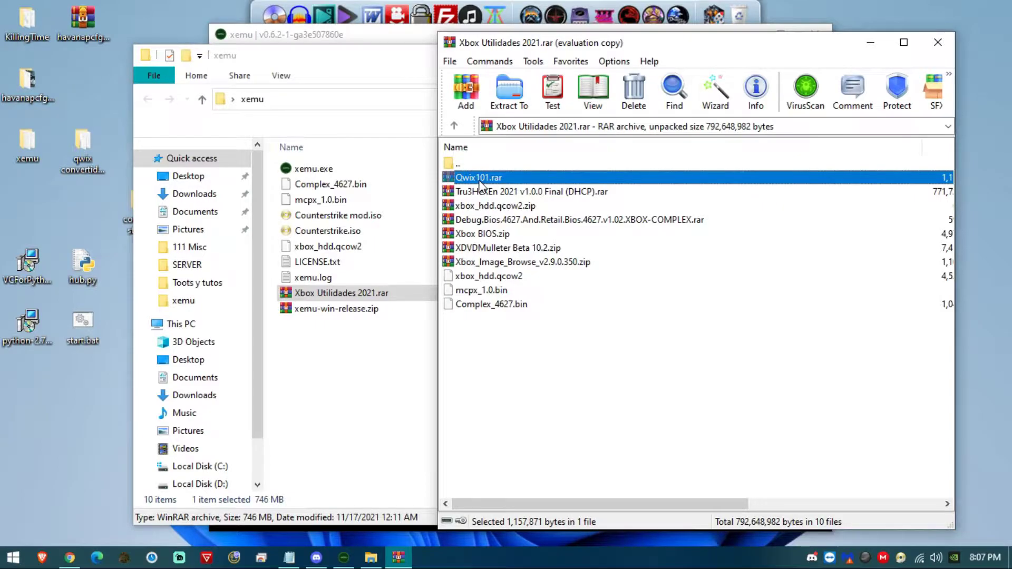
click(938, 42)
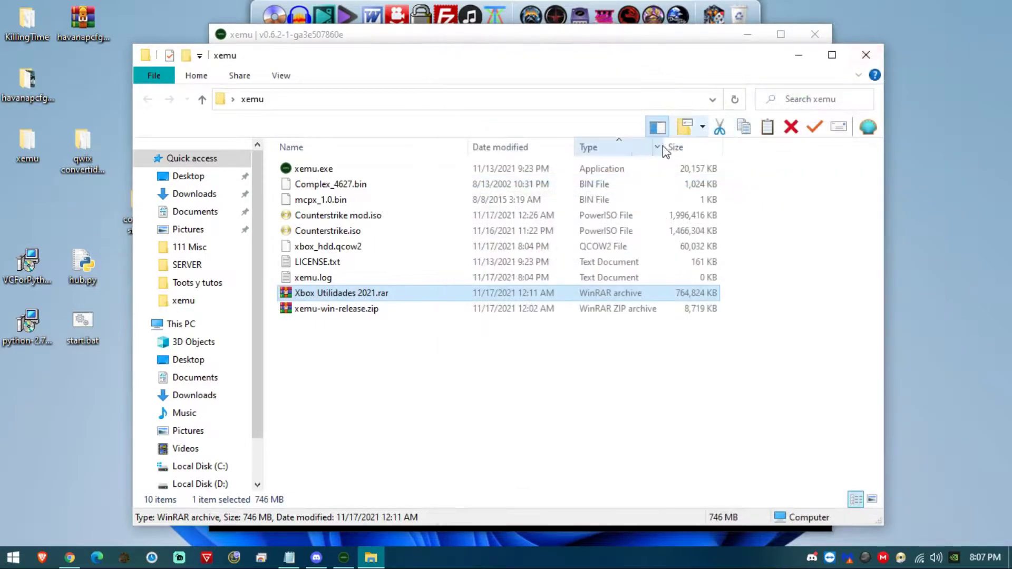
click(865, 54)
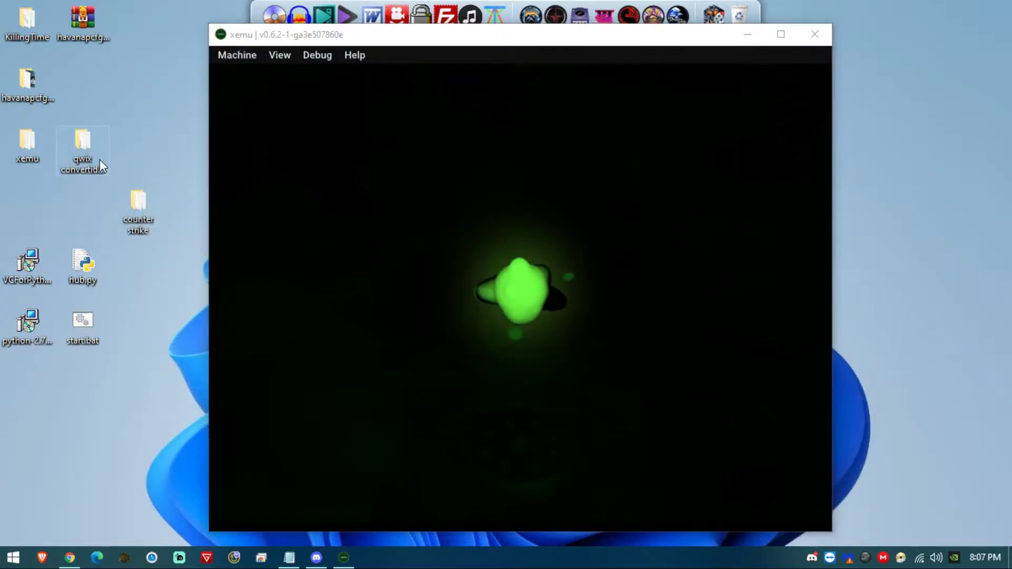
- Launch Qwix.exe from the qwix convertidor folder, dismiss its FTP warning, close the folder and reposition the Qwix window
double_click(99, 159)
double_click(368, 199)
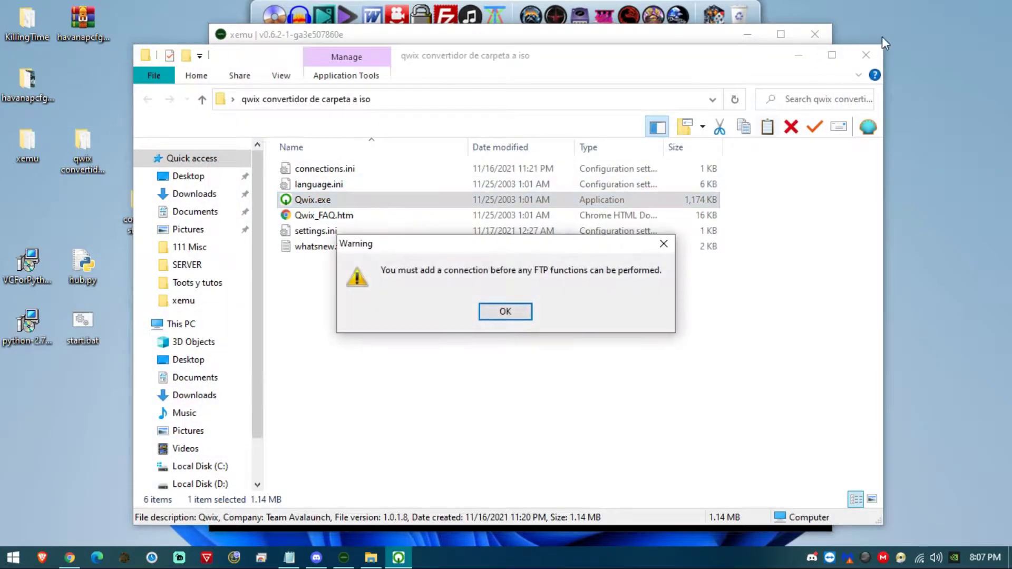
click(876, 58)
click(505, 311)
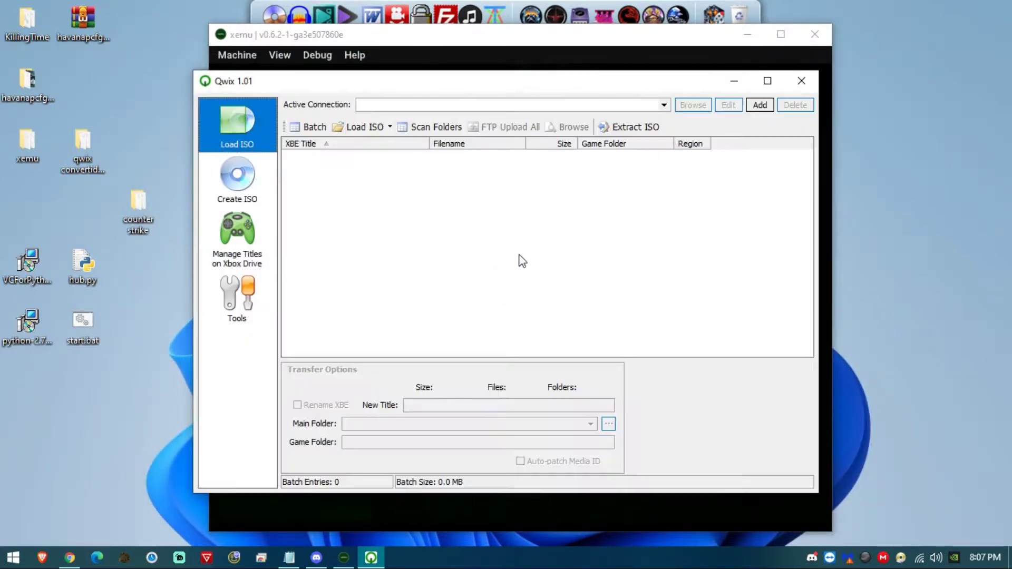
drag(411, 89, 472, 78)
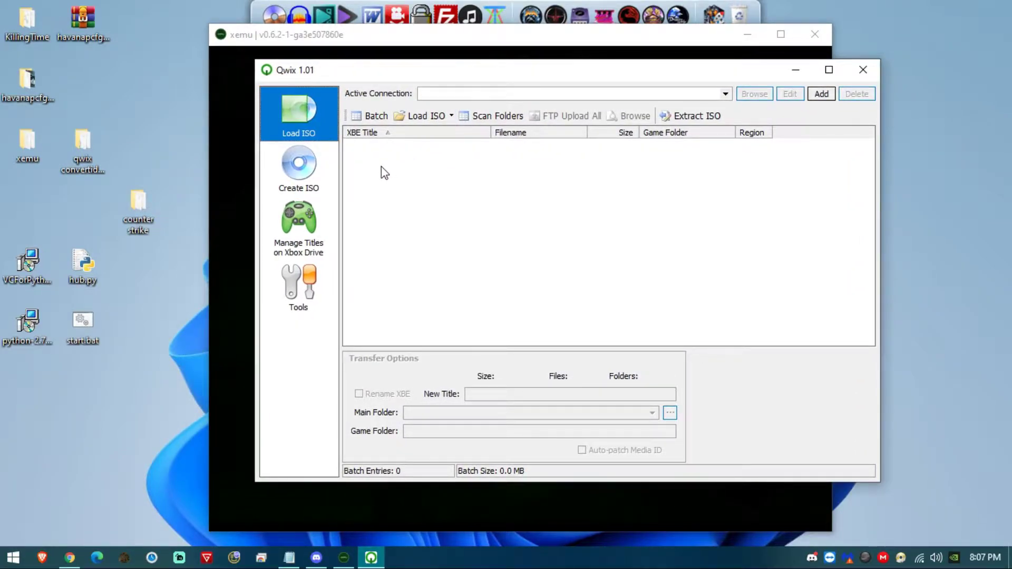
- Set the desktop's counter strike folder as the local source for creating an ISO in Qwix, and close Qwix without creating it
click(315, 180)
click(356, 132)
click(858, 133)
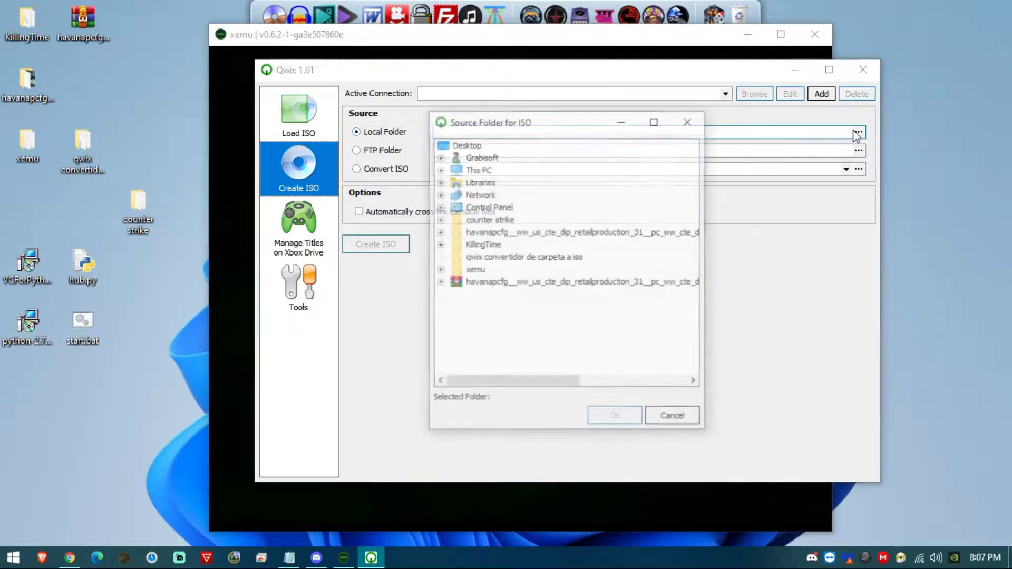
click(504, 223)
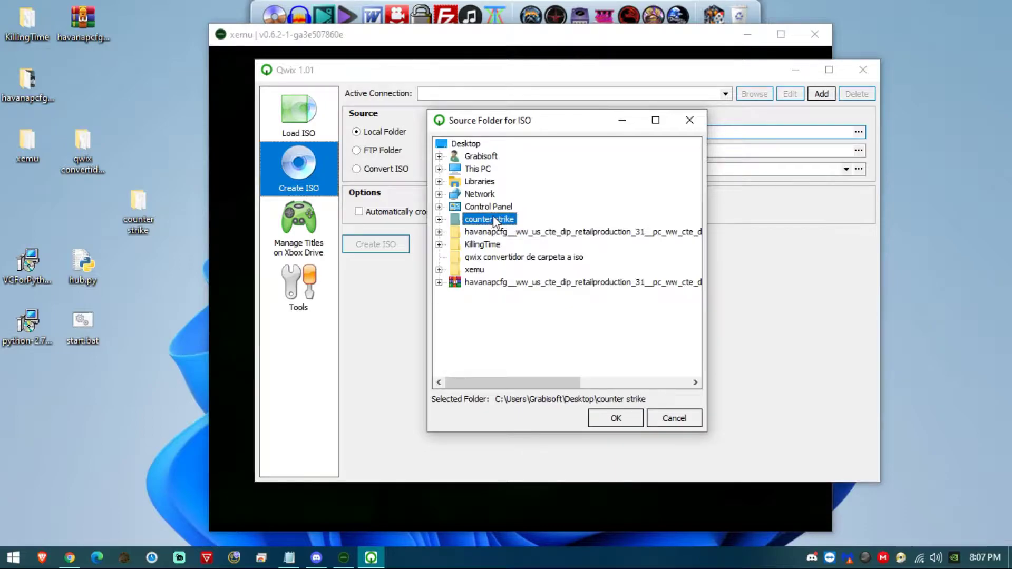
click(615, 417)
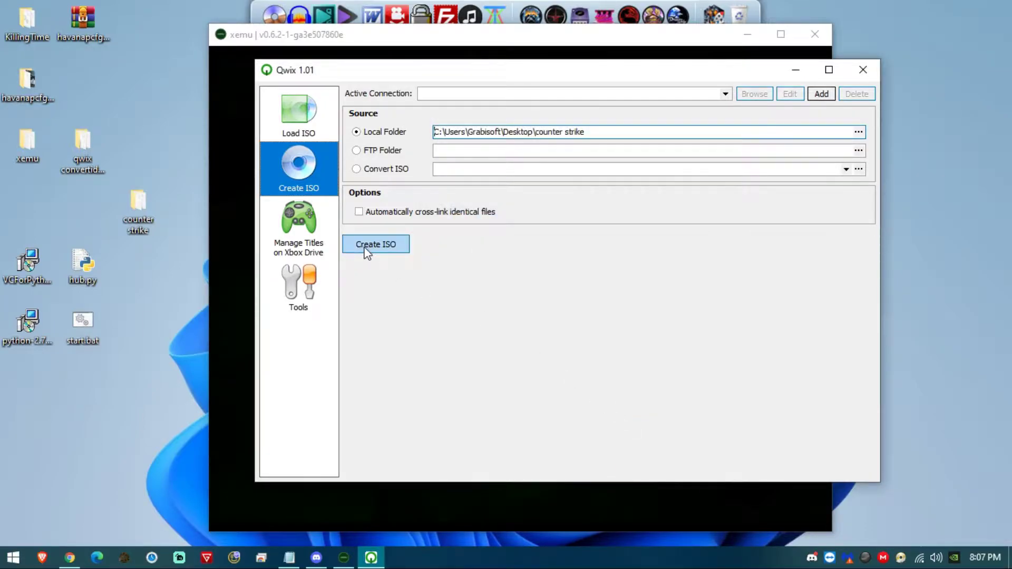
click(860, 69)
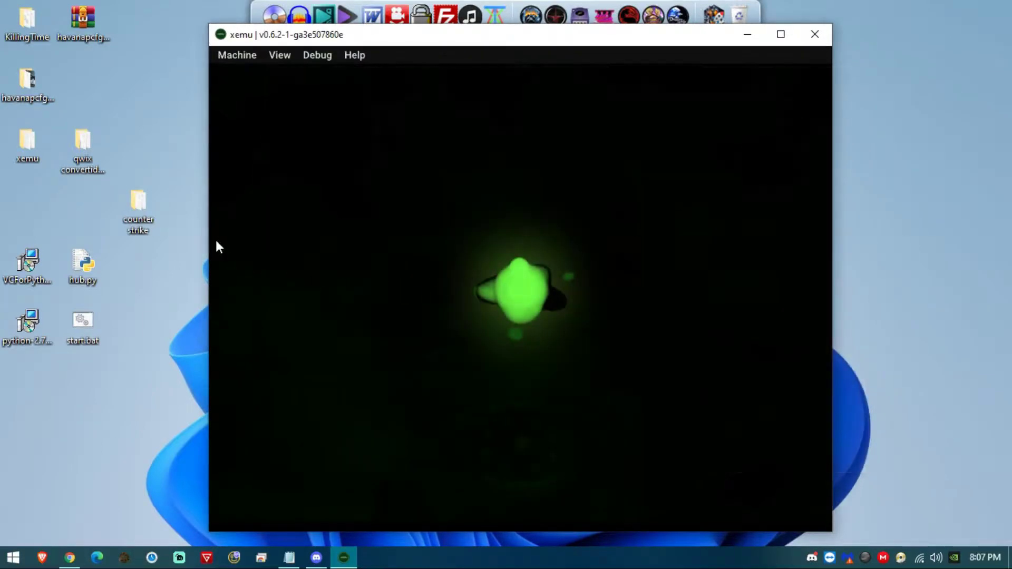
- Delete the qwix convertidor and counter strike folders from the desktop
click(79, 150)
key(Delete)
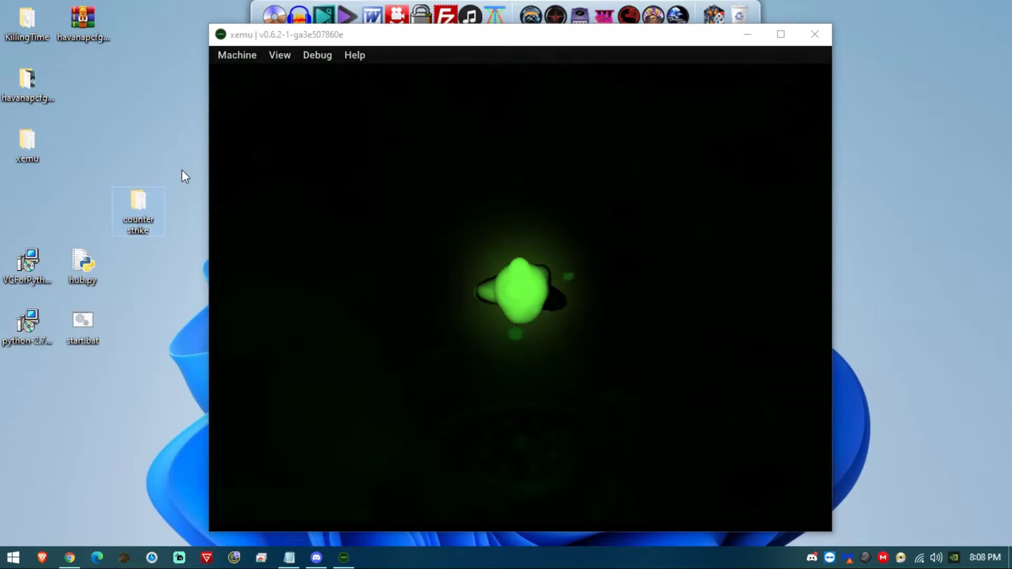
- Open the xemu folder, compare the Counterstrike mod.iso and Counterstrike.iso entries, and close the folder
double_click(32, 139)
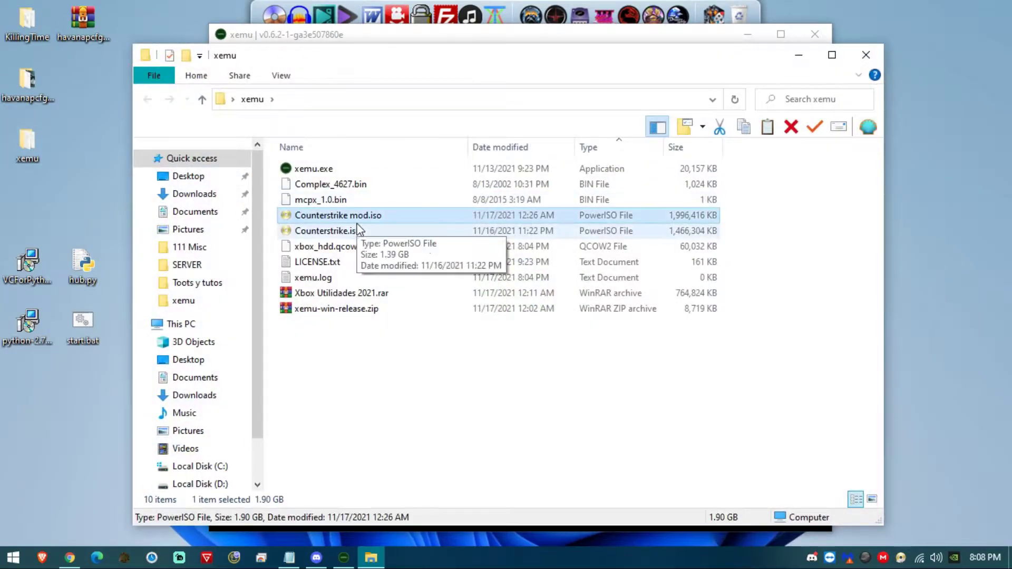
click(357, 220)
click(365, 233)
click(382, 217)
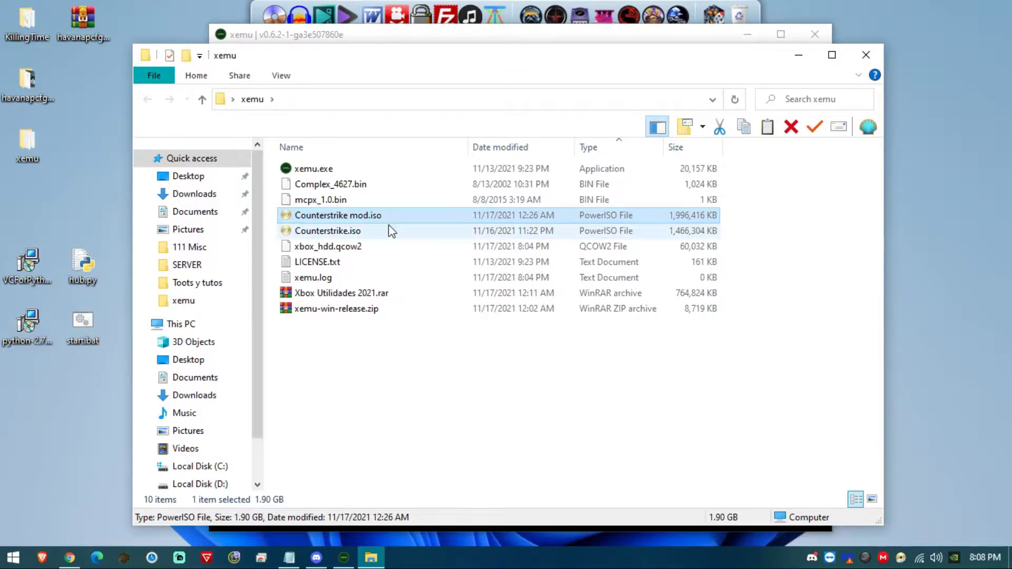
click(374, 236)
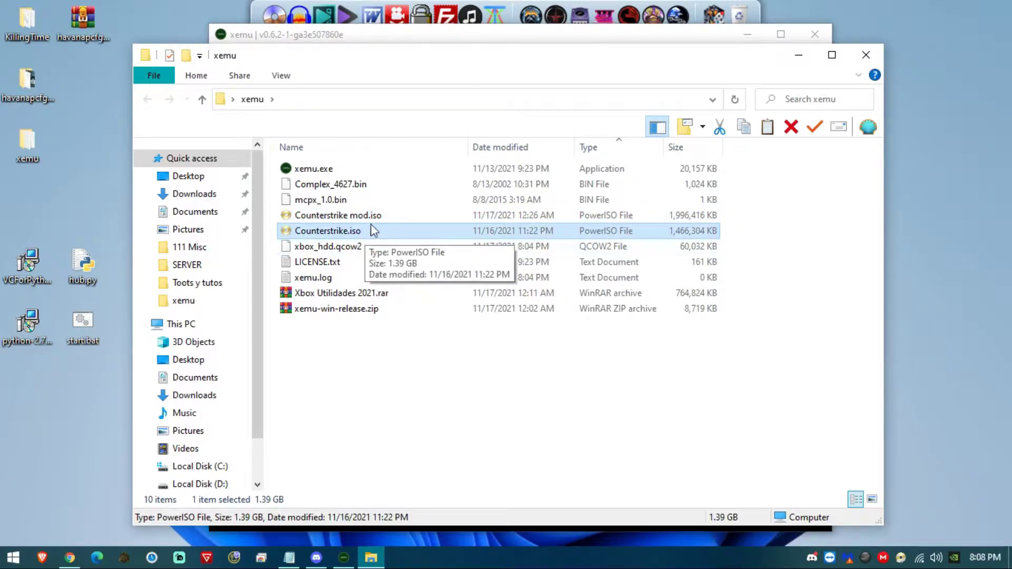
click(371, 219)
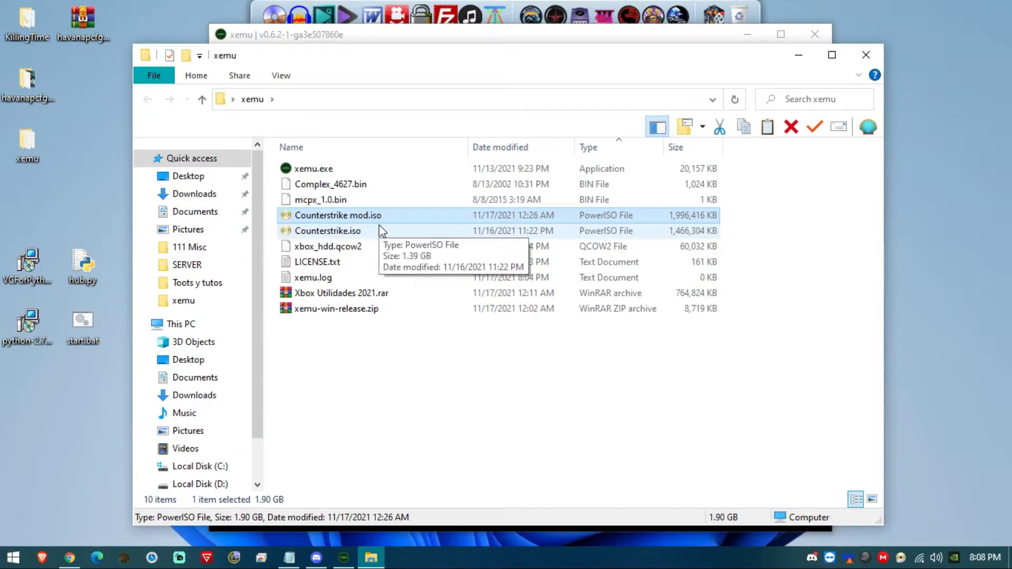
click(386, 230)
click(393, 217)
click(397, 228)
click(440, 218)
click(449, 231)
click(467, 216)
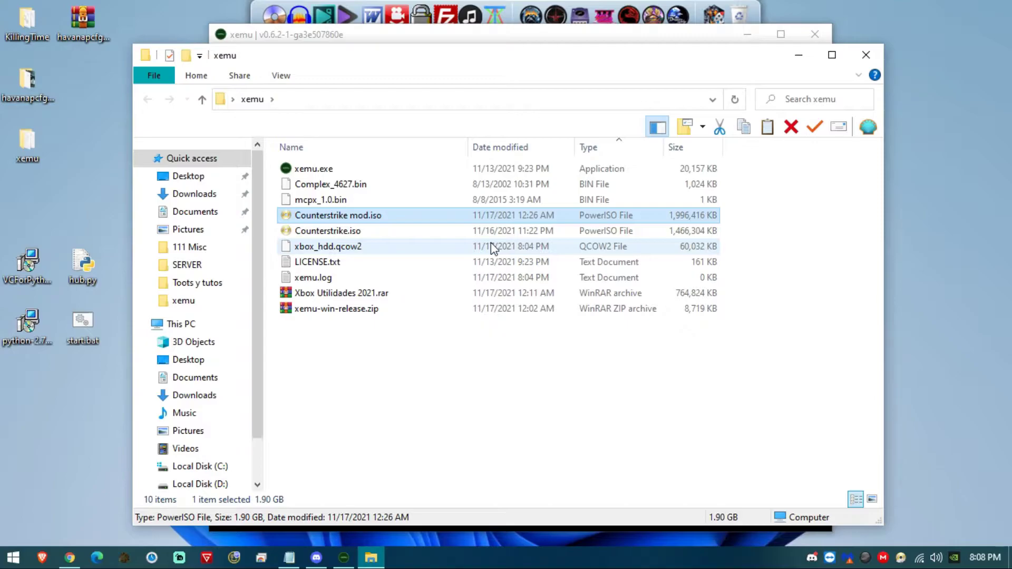
click(862, 55)
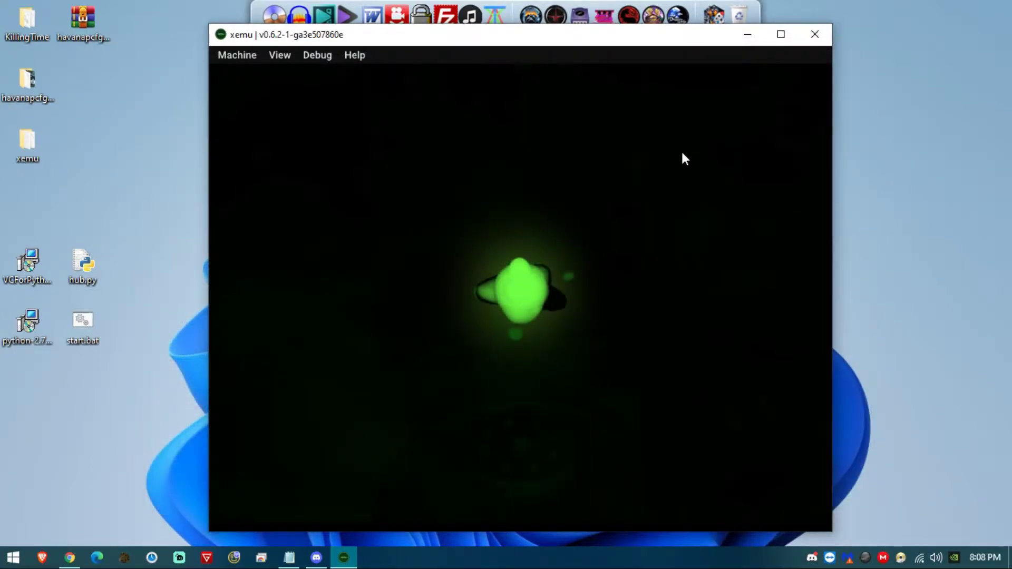
- Close the running xemu window and relaunch the emulator from xemu.exe in the xemu folder
drag(434, 36, 407, 44)
click(234, 57)
mouse_move(288, 58)
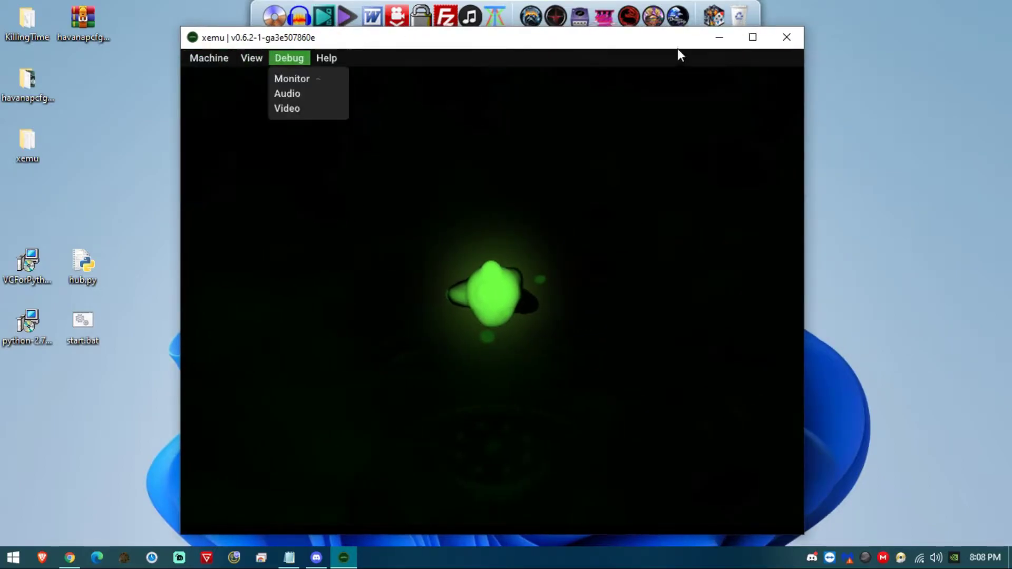
click(791, 37)
double_click(21, 146)
double_click(357, 172)
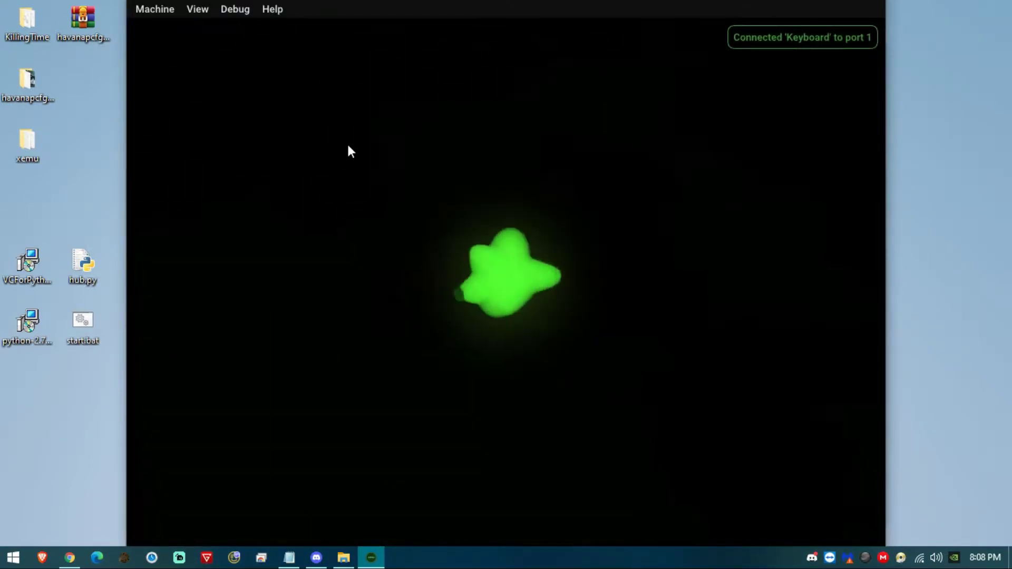
- Open xemu's input settings, check the controller ports and the available input devices, and close the settings
click(146, 15)
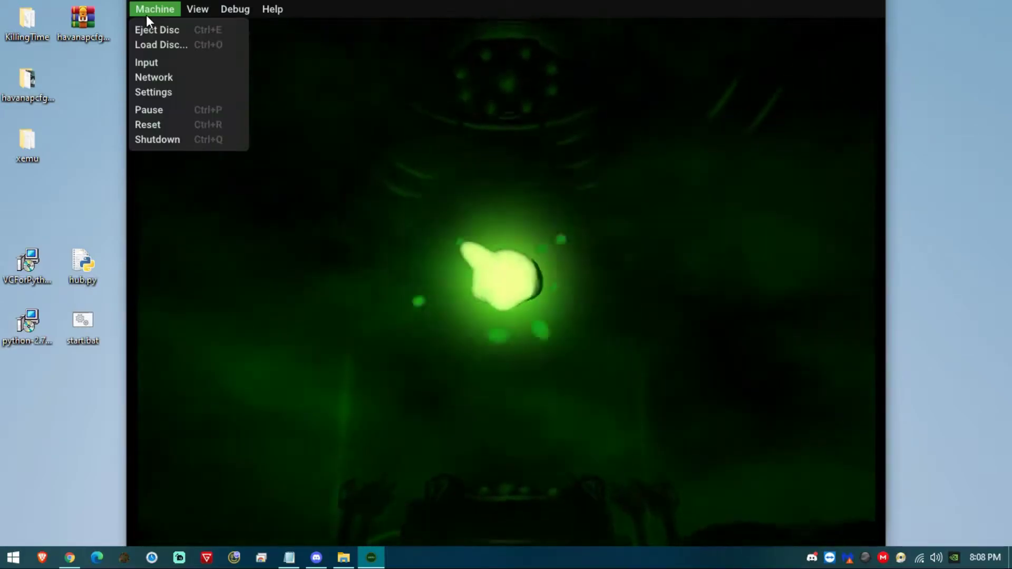
click(155, 61)
drag(310, 58, 338, 51)
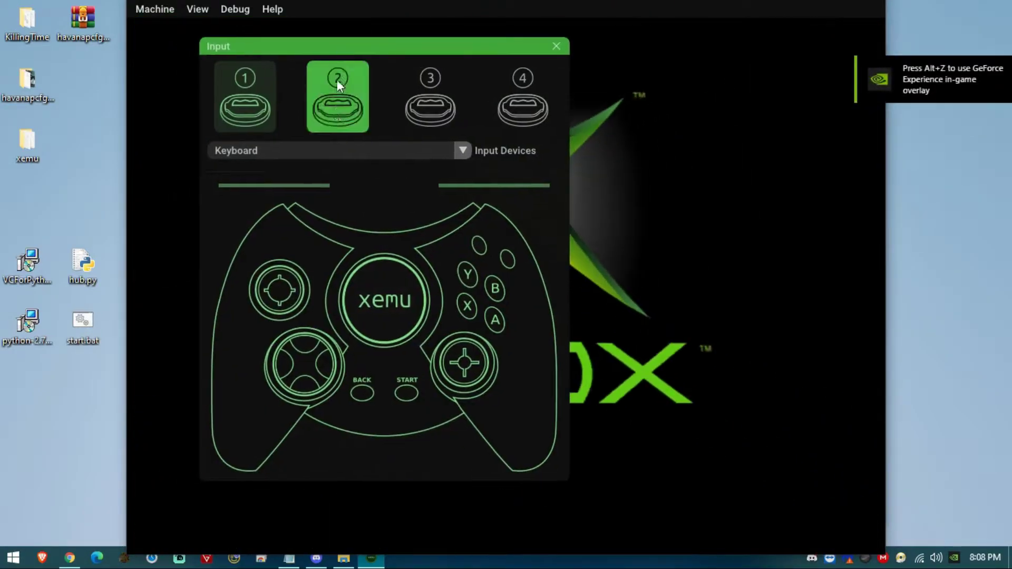
click(334, 148)
click(333, 147)
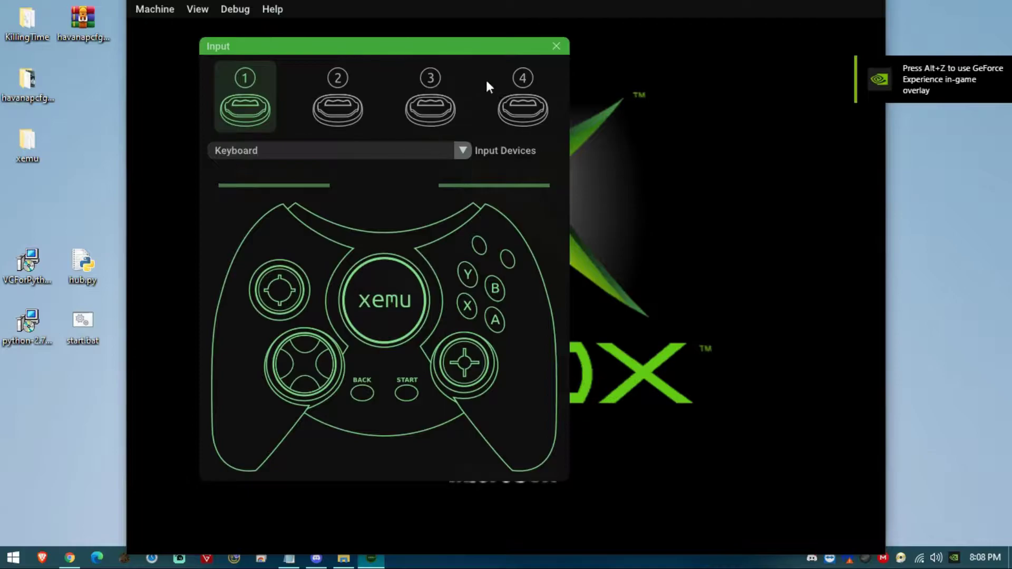
click(555, 47)
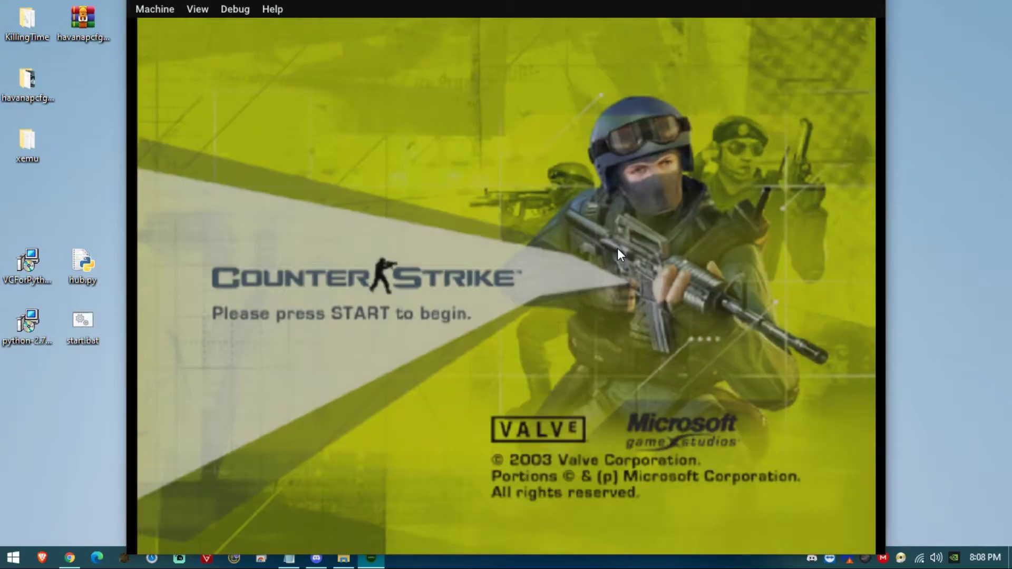
- Start Counter-Strike from its title screen to reach the main menu, and shut down the emulated machine
key(Return)
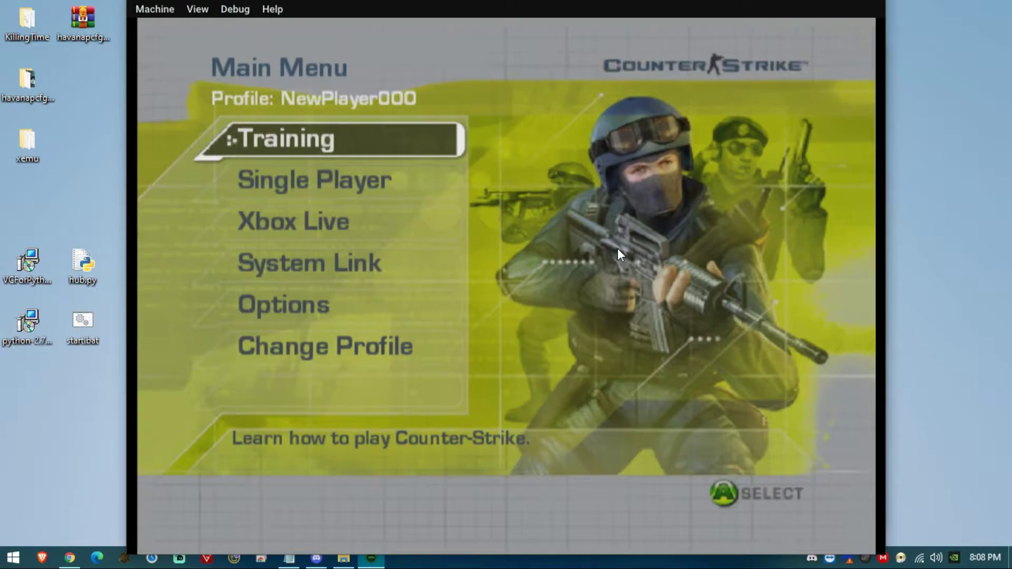
click(168, 9)
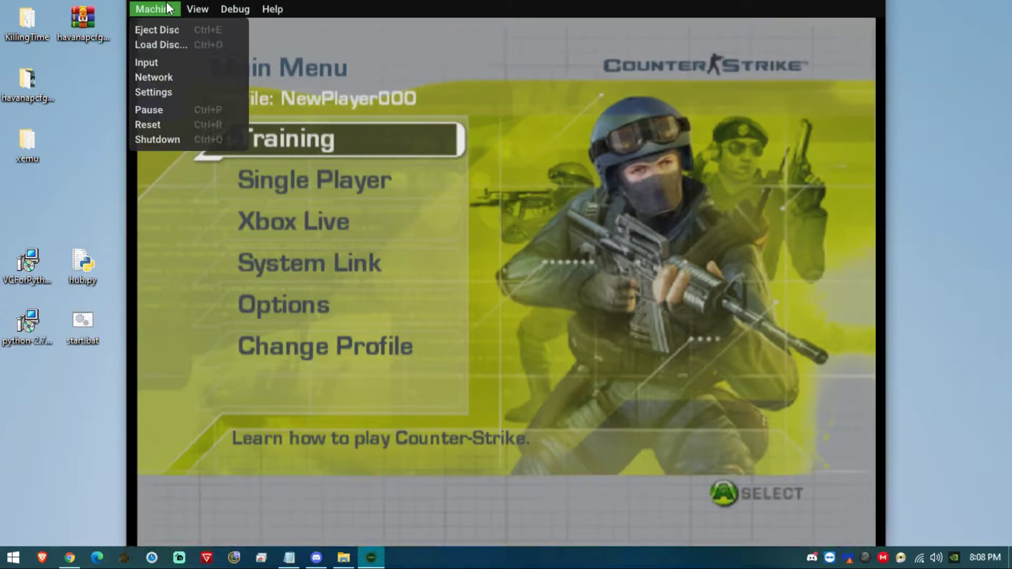
click(160, 142)
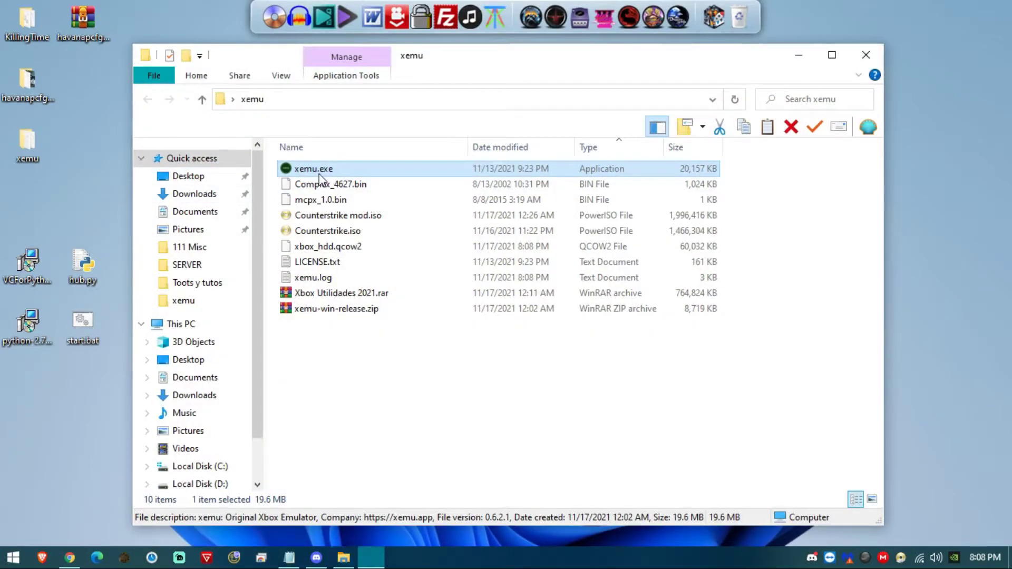
- Relaunch xemu.exe and pause the machine during its boot animation
double_click(318, 172)
click(164, 9)
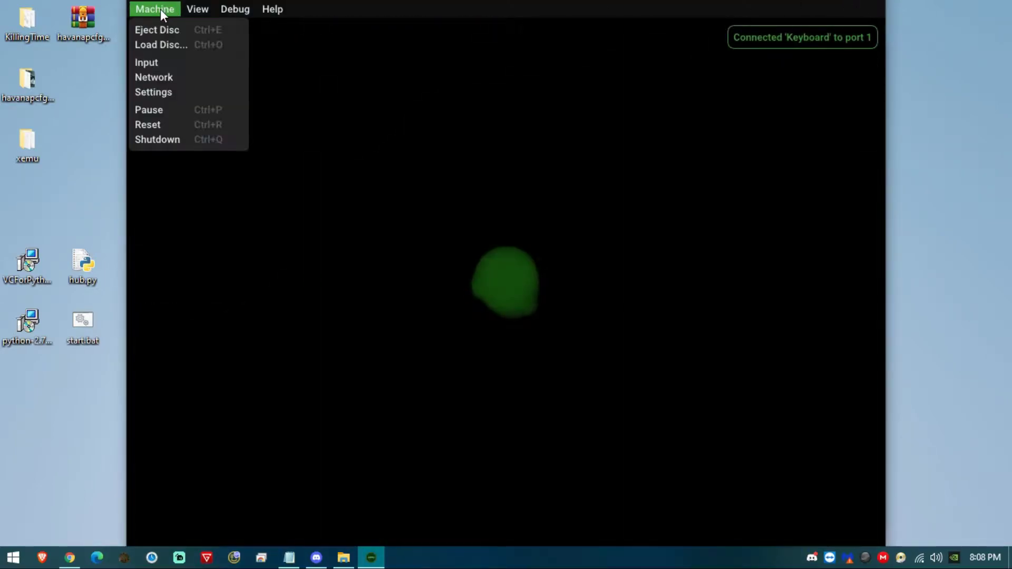
click(160, 107)
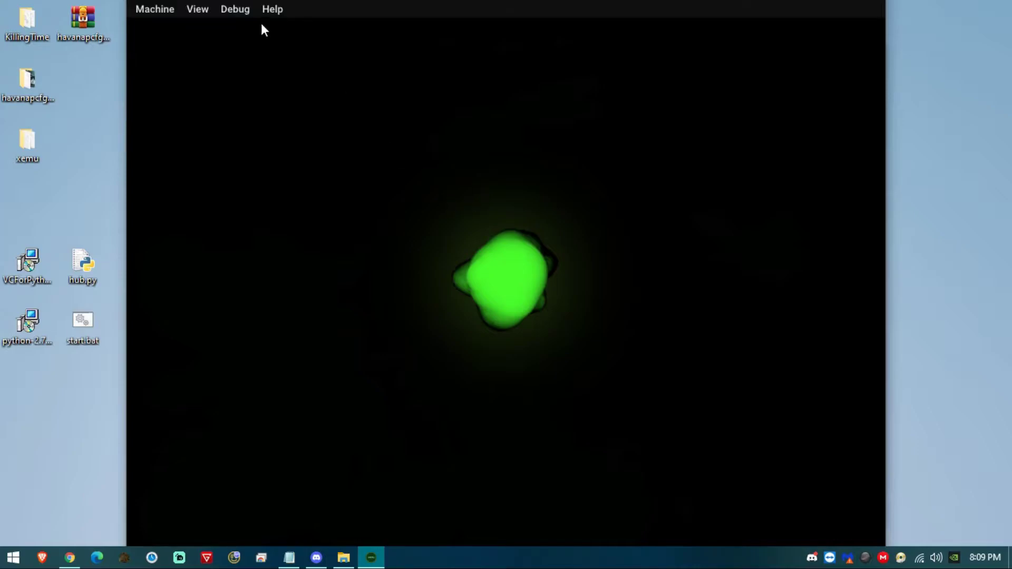
- Shut down the paused machine and close the xemu folder
click(154, 9)
click(163, 138)
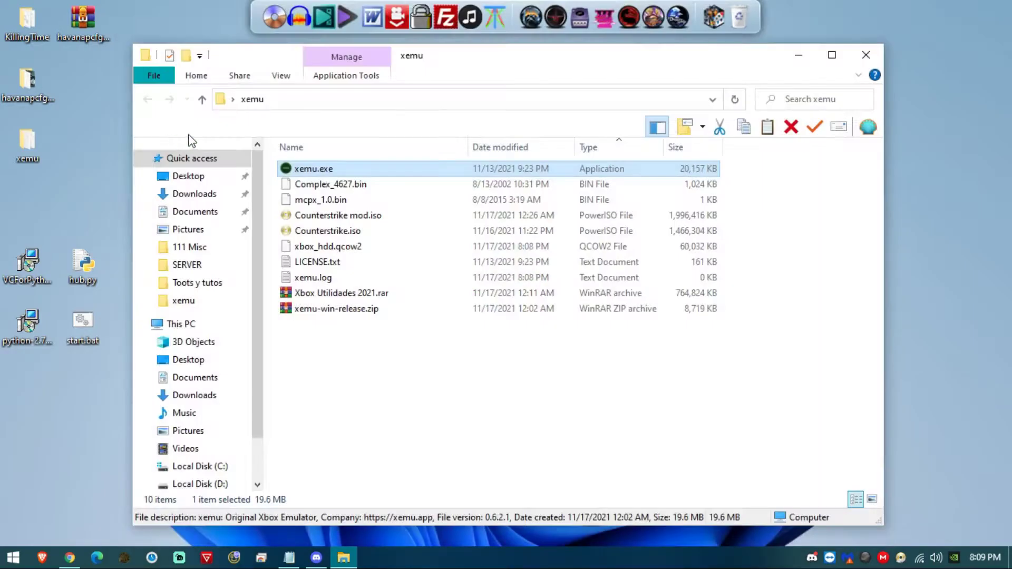
click(856, 53)
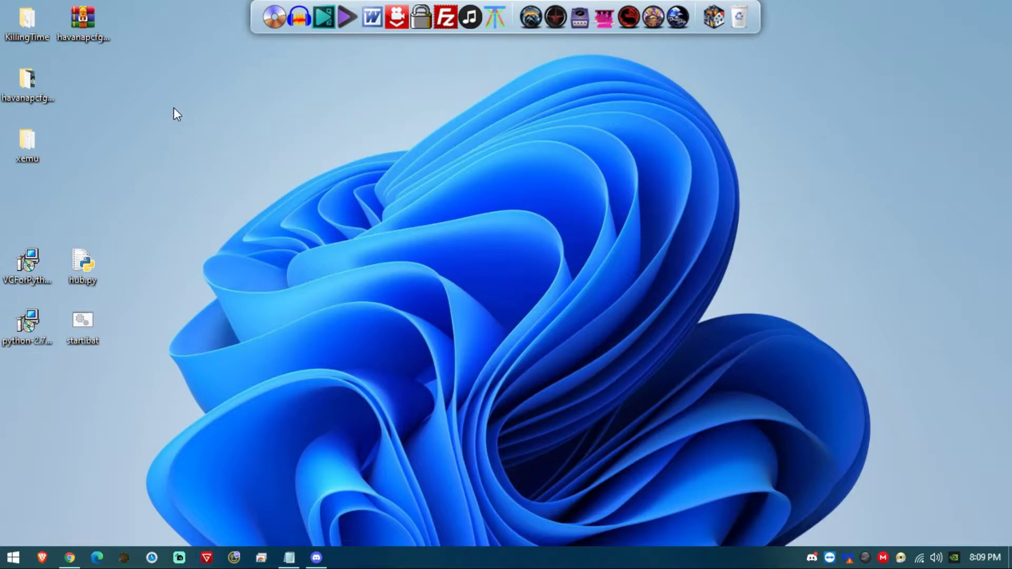
- Reopen the xemu folder to check Counterstrike mod.iso and Counterstrike.iso, and close the folder
double_click(35, 157)
click(316, 215)
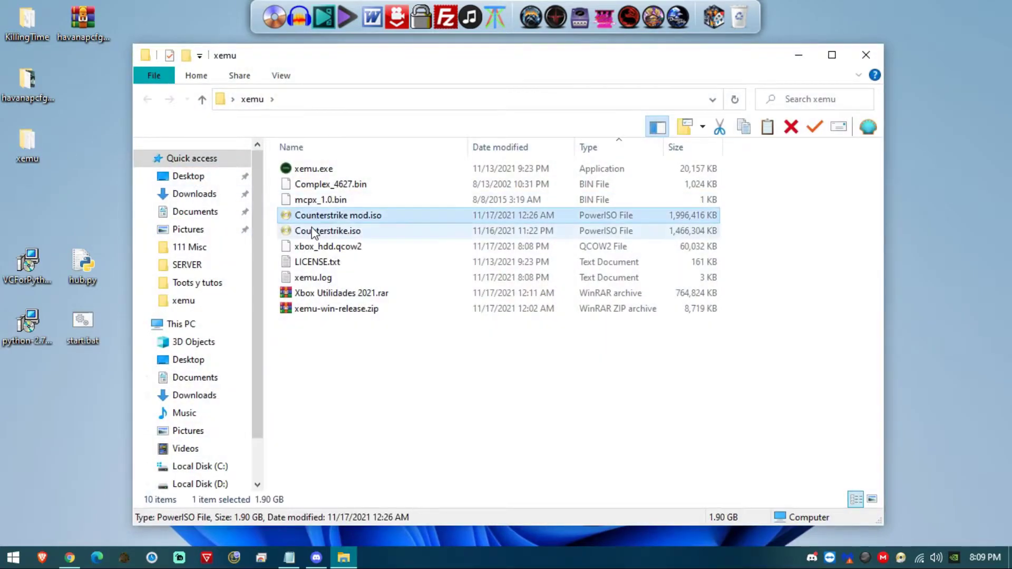
click(311, 232)
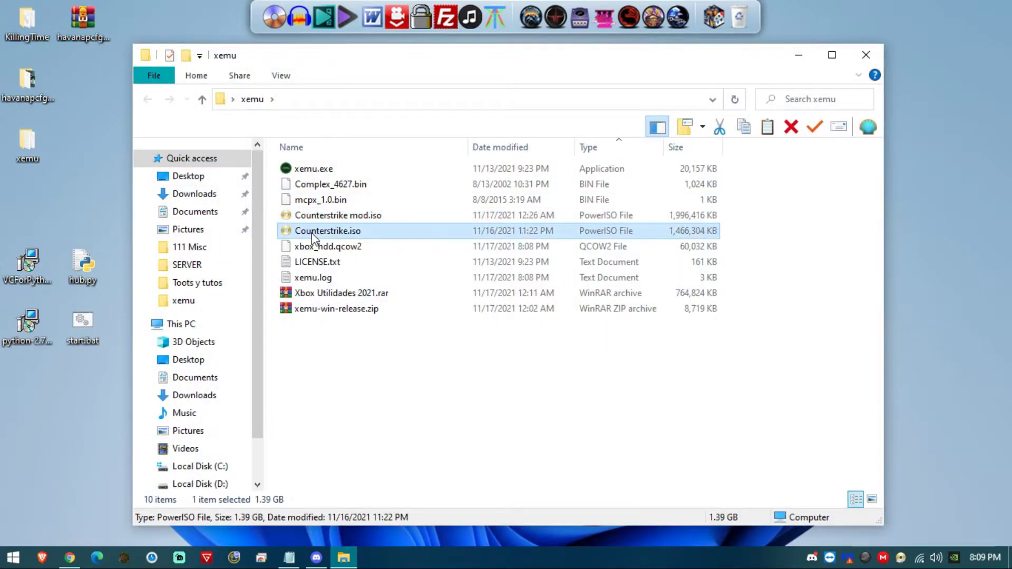
click(866, 55)
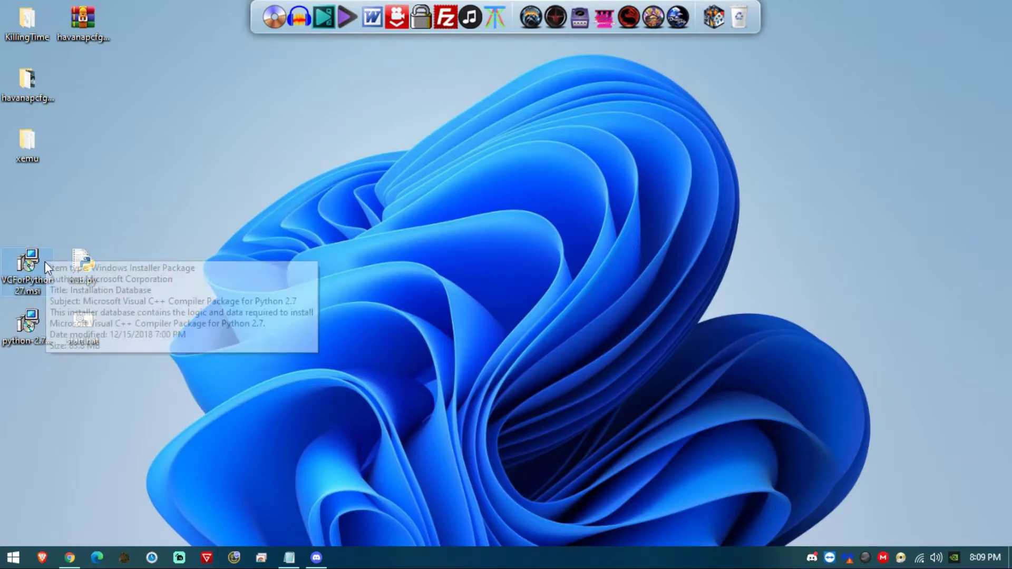
- Point out the four Python-related desktop files, view the hub.py page of the l2tunnel repository in Chrome, and minimize the browser
drag(16, 345, 114, 249)
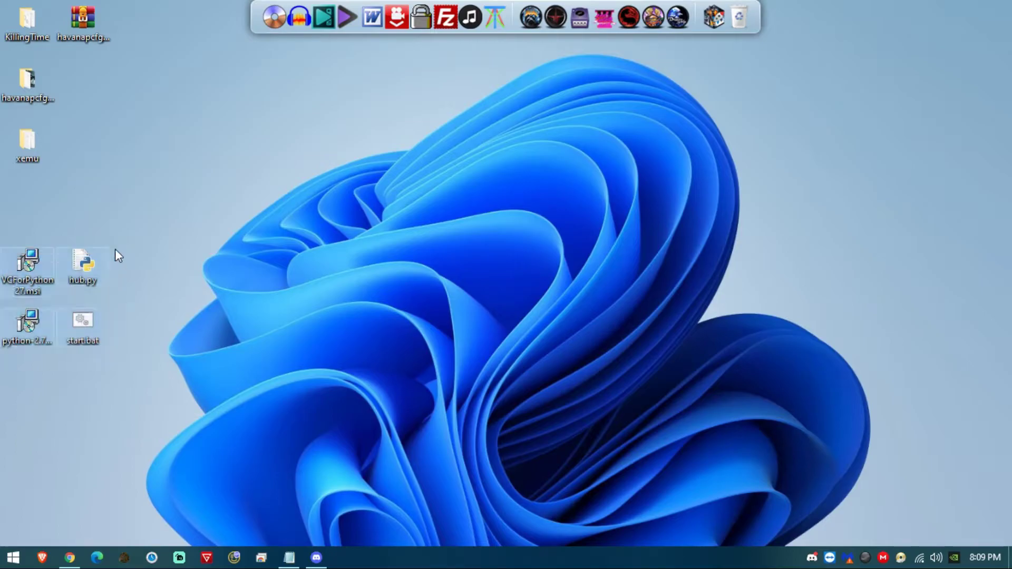
mouse_move(326, 562)
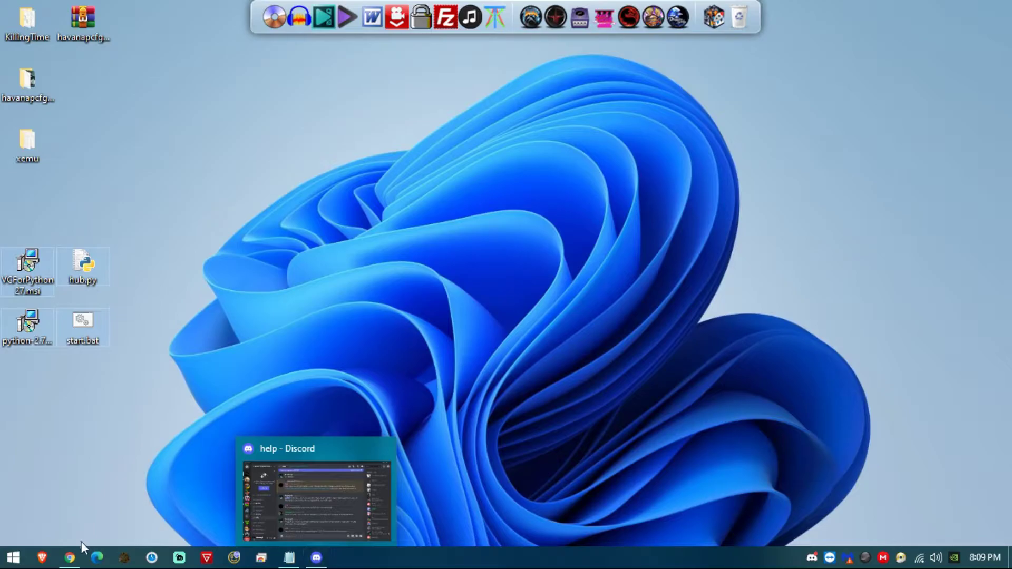
click(70, 556)
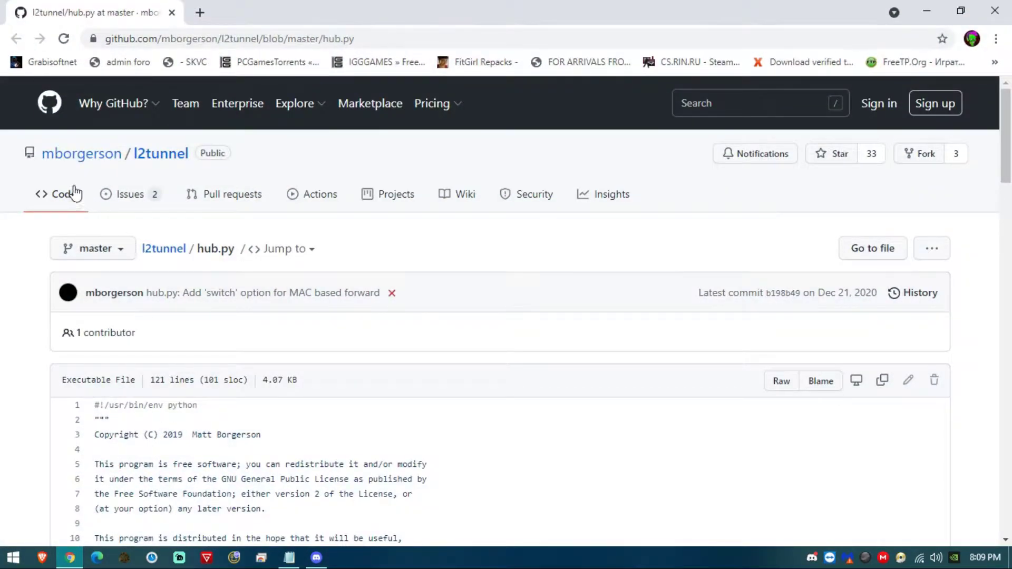
mouse_move(75, 159)
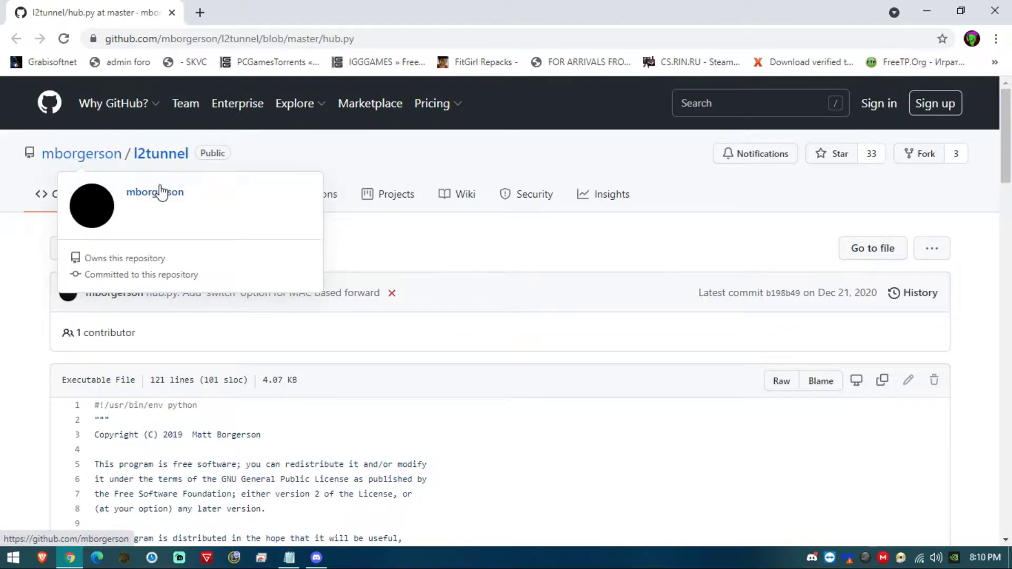
click(927, 10)
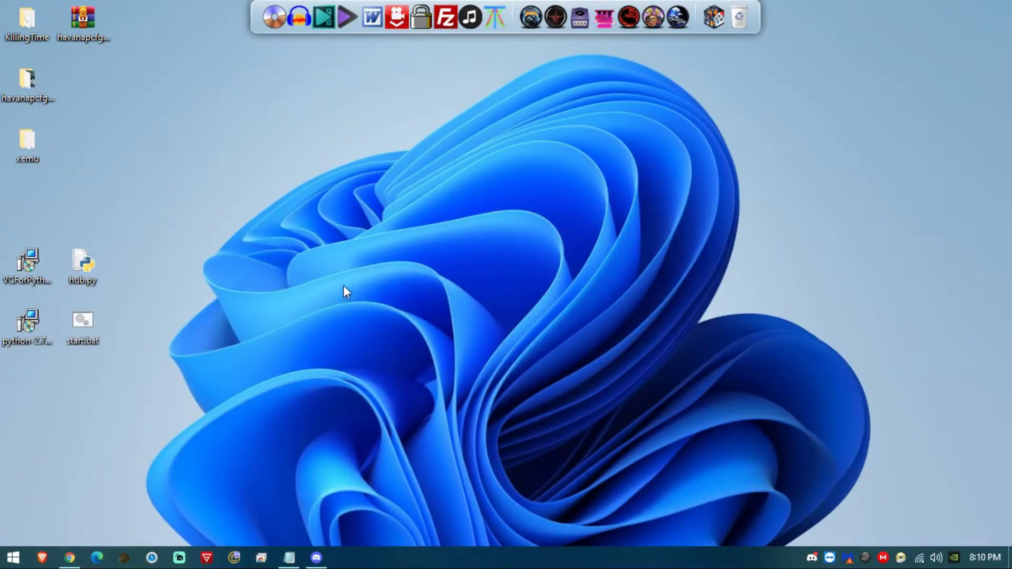
- Check the full file names of the two installers on the desktop, VCForPython27.msi and python-2.7.10.amd64.msi
click(35, 259)
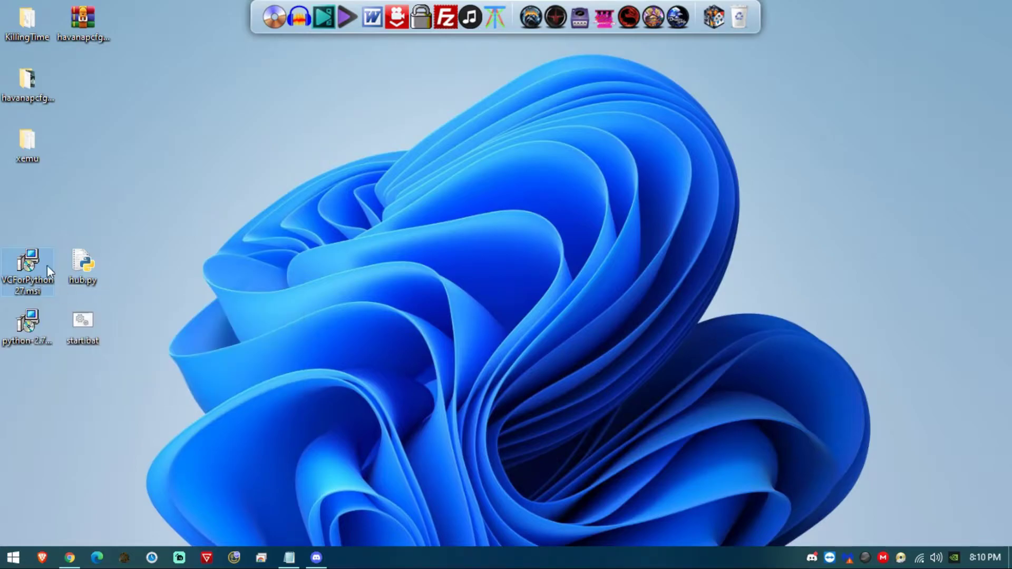
key(F2)
key(Escape)
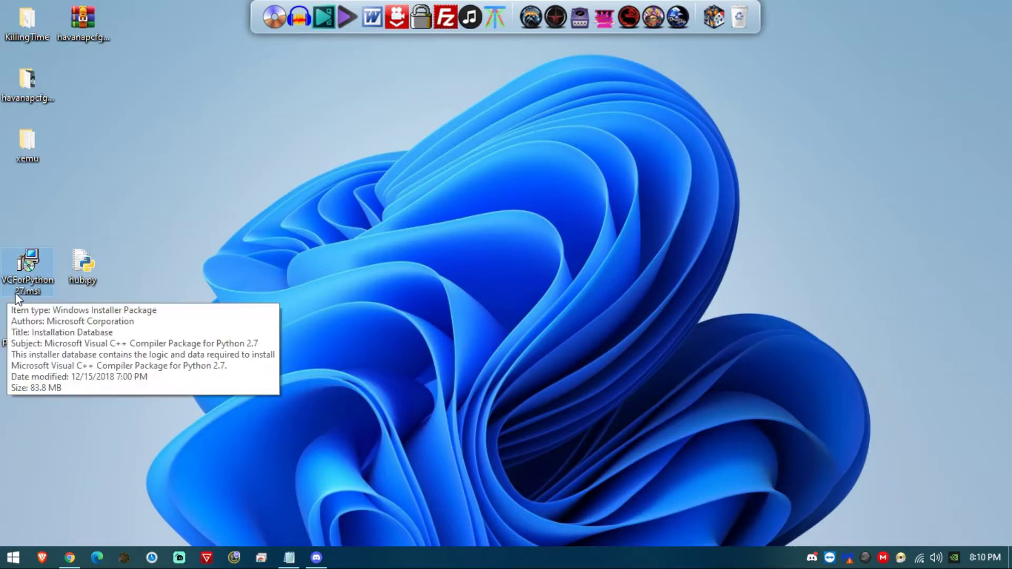
key(F2)
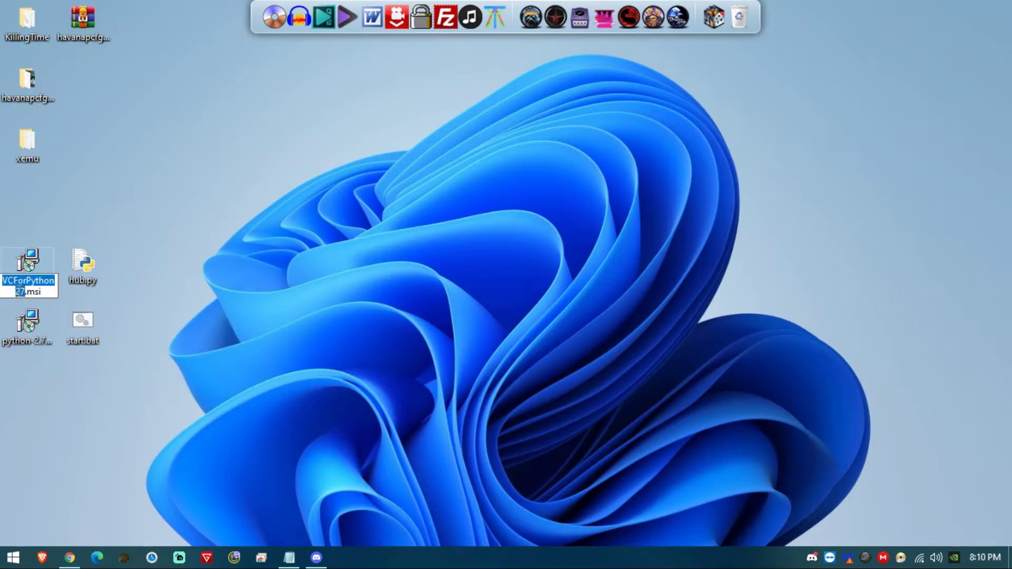
drag(14, 281, 2, 281)
click(34, 324)
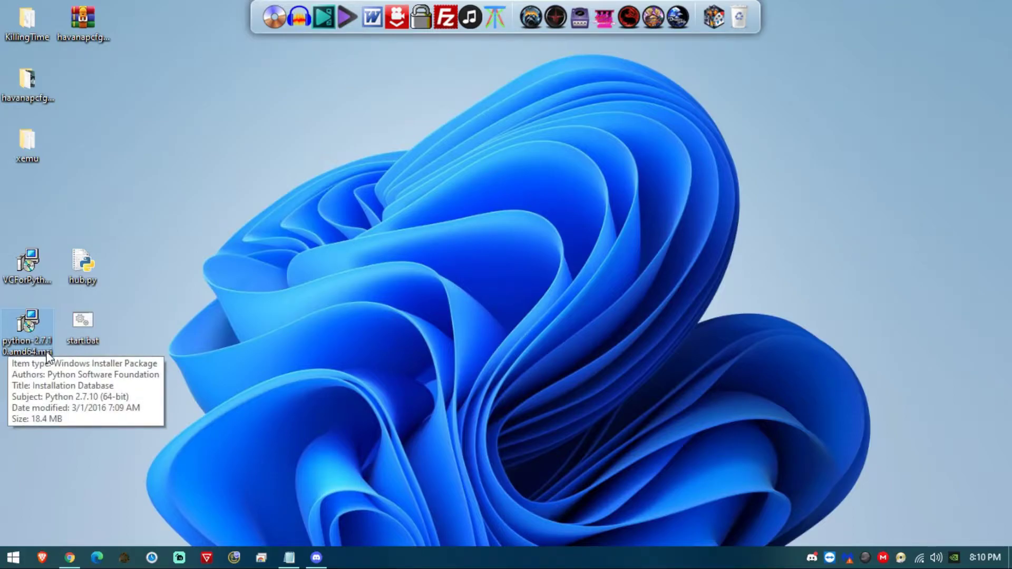
drag(30, 387, 28, 253)
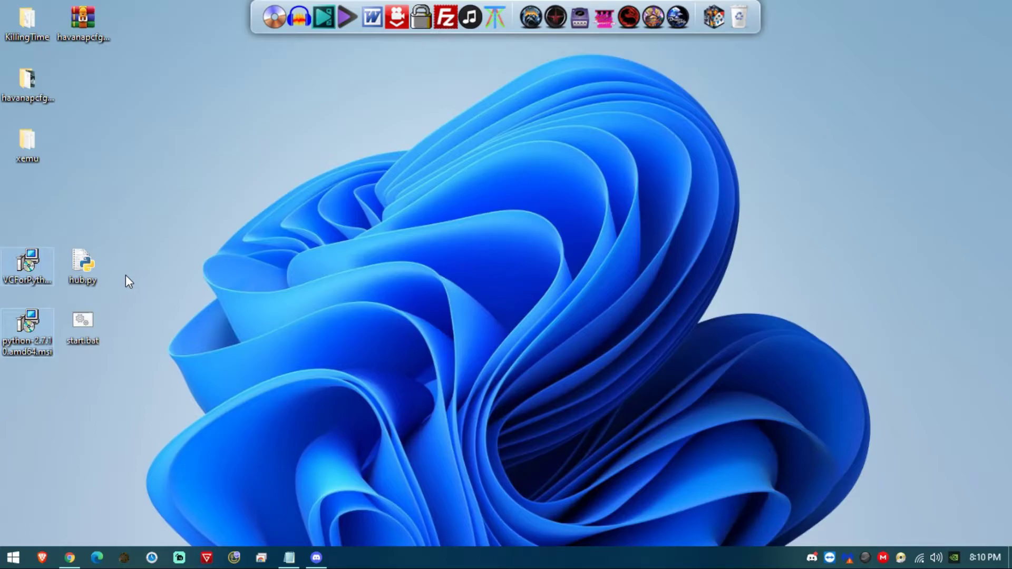
- Open start.bat for editing in Notepad to examine its hub.py line, and minimize the window
click(98, 259)
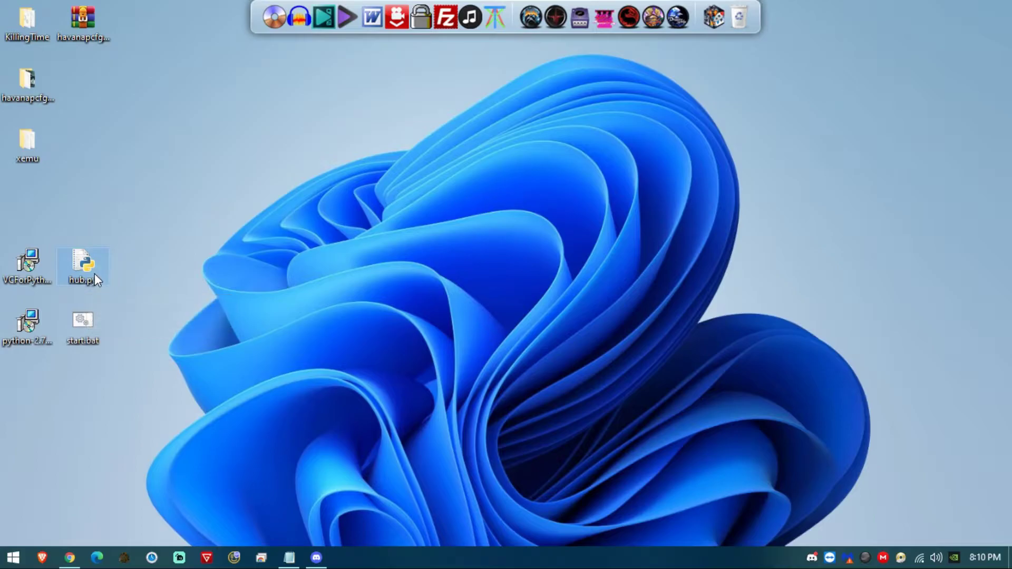
click(83, 330)
right_click(89, 323)
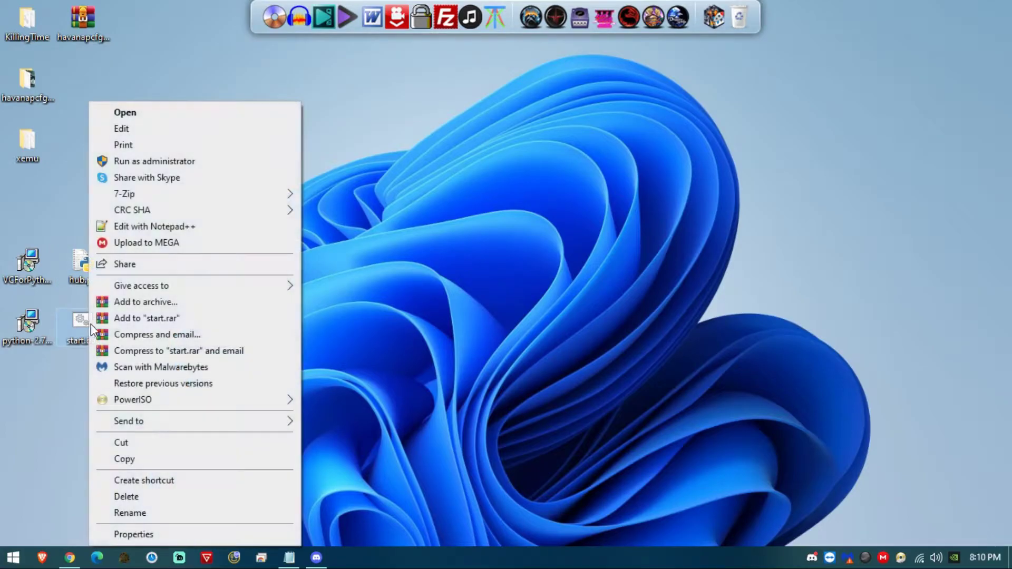
click(123, 127)
drag(142, 34, 282, 38)
drag(224, 66, 131, 67)
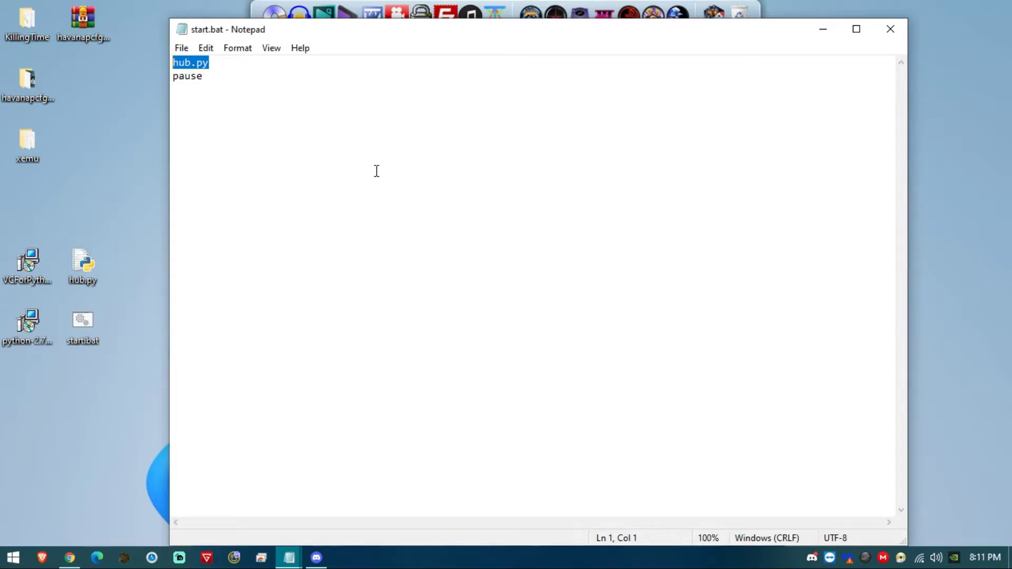
click(822, 29)
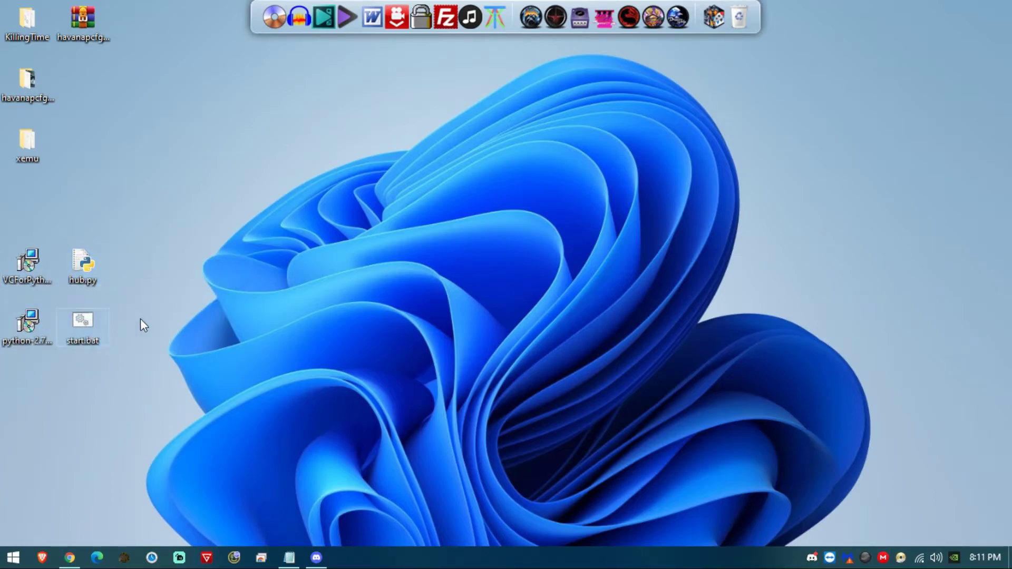
- Run start.bat to start the hub.py server, and shrink and reposition its console window on the desktop
double_click(92, 330)
drag(261, 52, 308, 53)
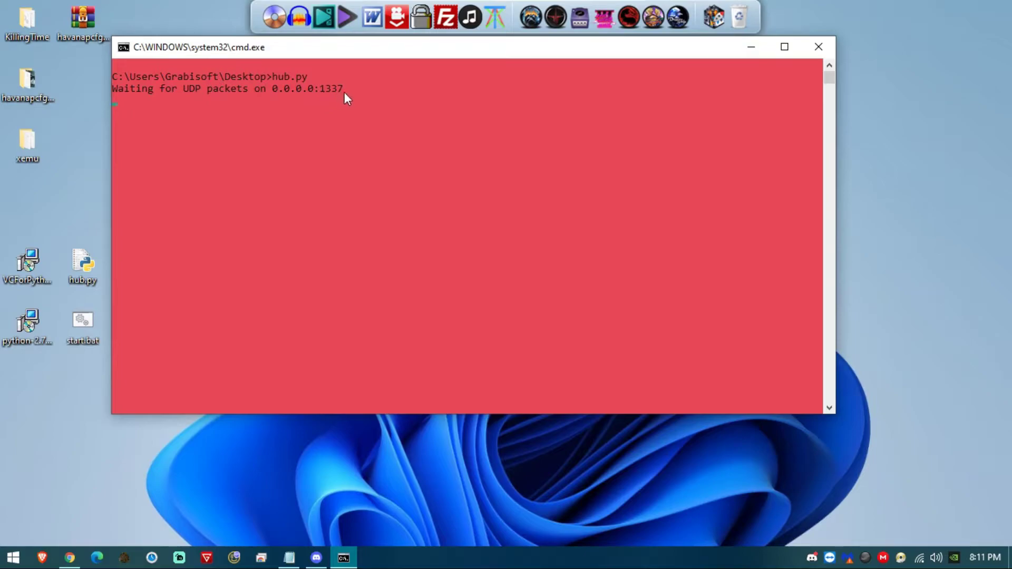
click(85, 268)
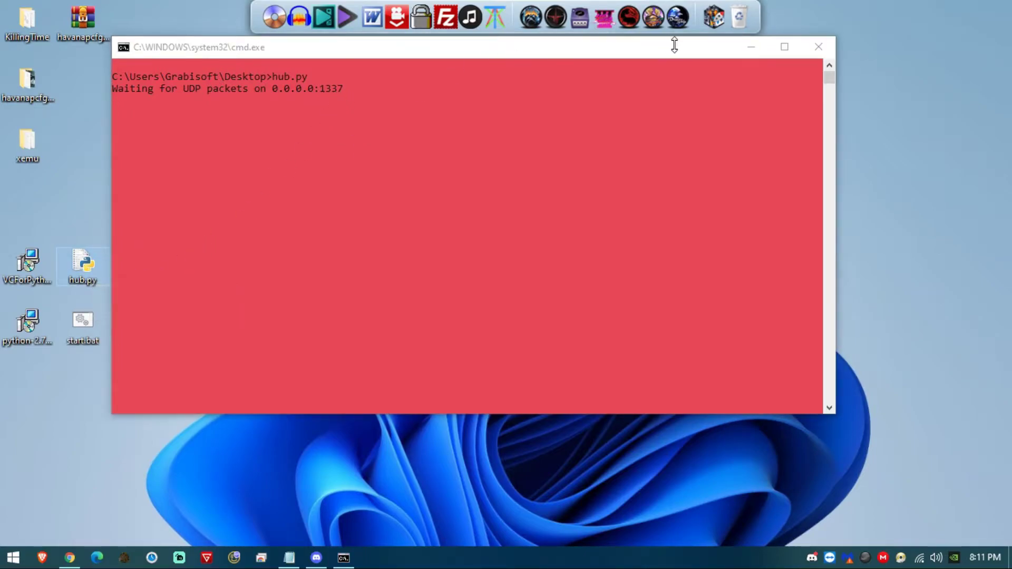
drag(674, 45, 706, 40)
drag(868, 412, 594, 289)
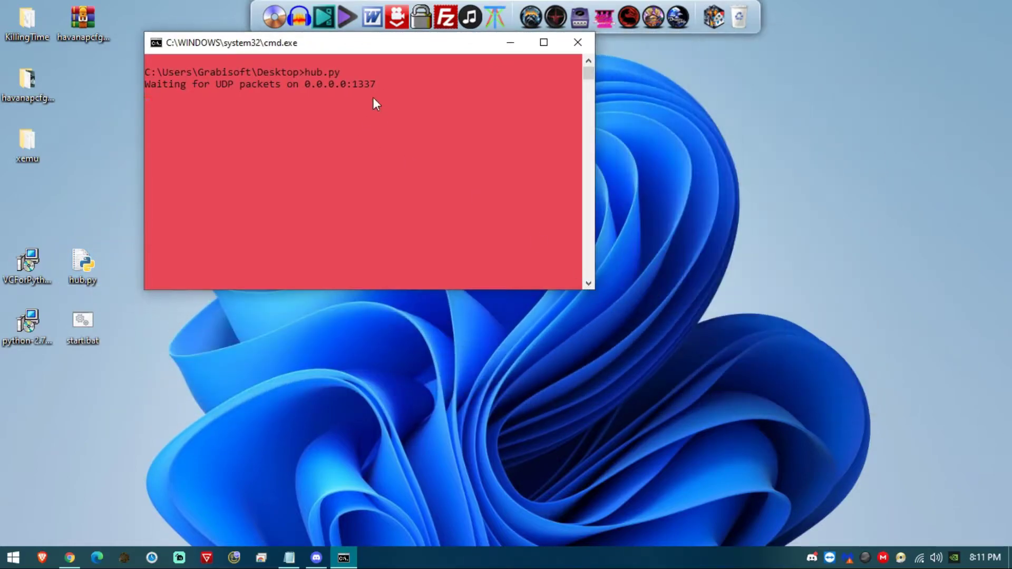
drag(378, 42, 377, 84)
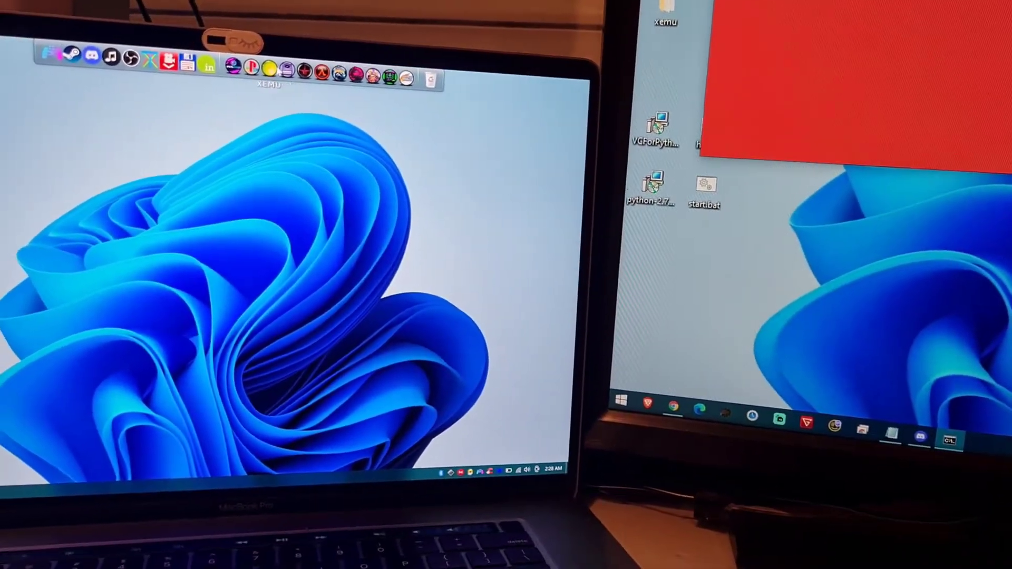
- Launch xemu on the laptop and on the second PC, and open the machine options
click(269, 67)
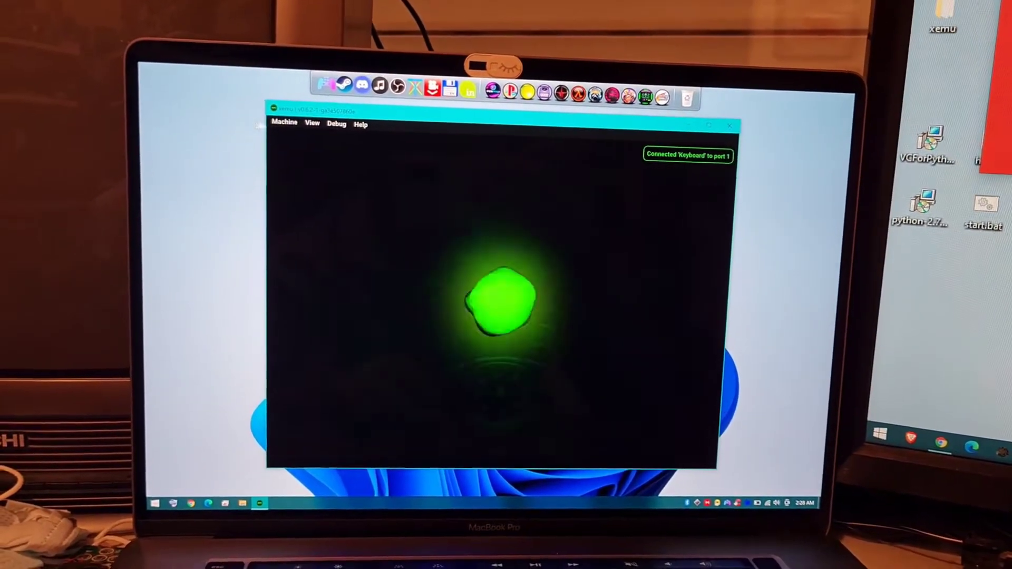
click(279, 127)
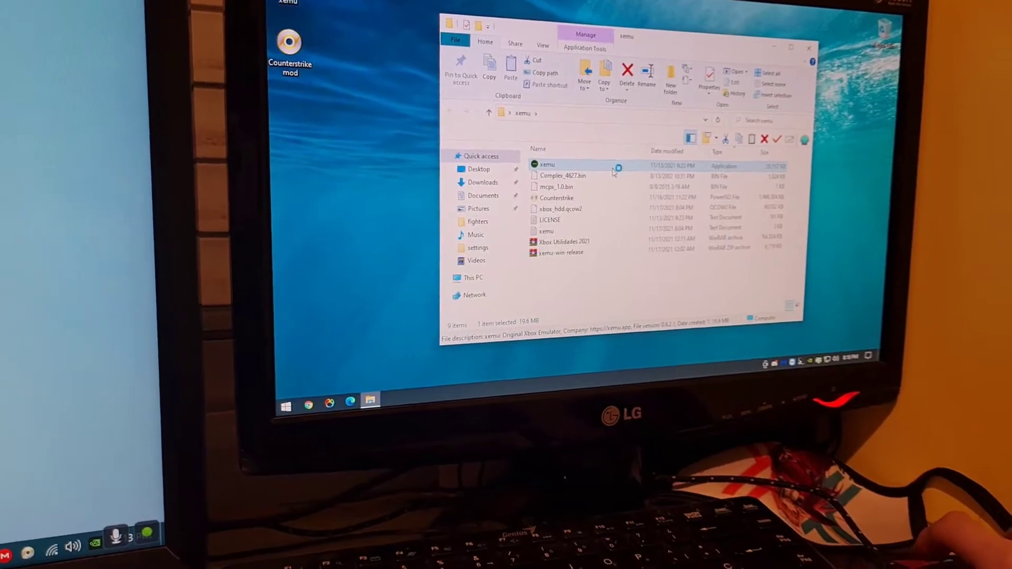
double_click(625, 230)
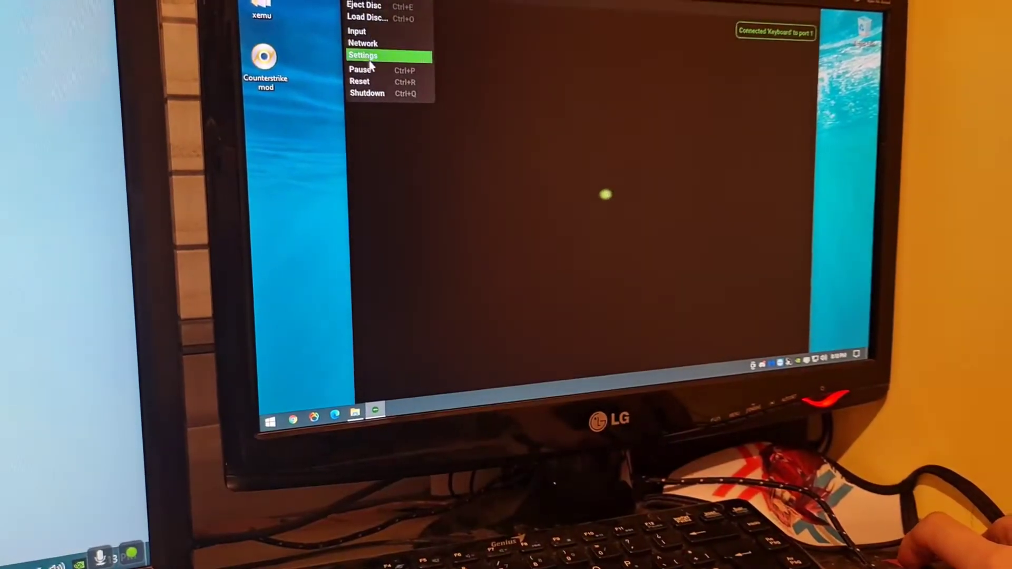